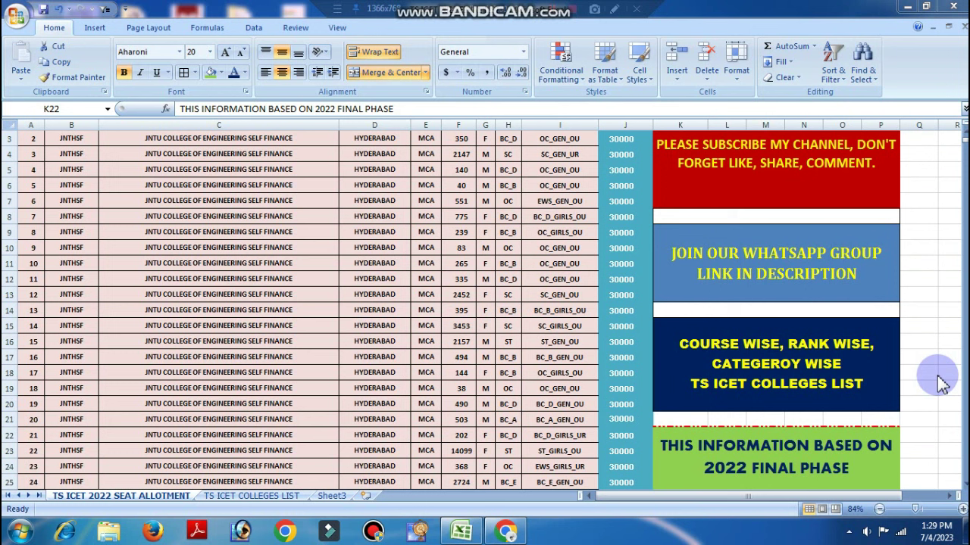
Add filters to the header row of the seat allotment table, from S.No through FEES.
{"action": "scroll", "coordinate": [906, 295], "scroll_direction": "up", "scroll_amount": 1}
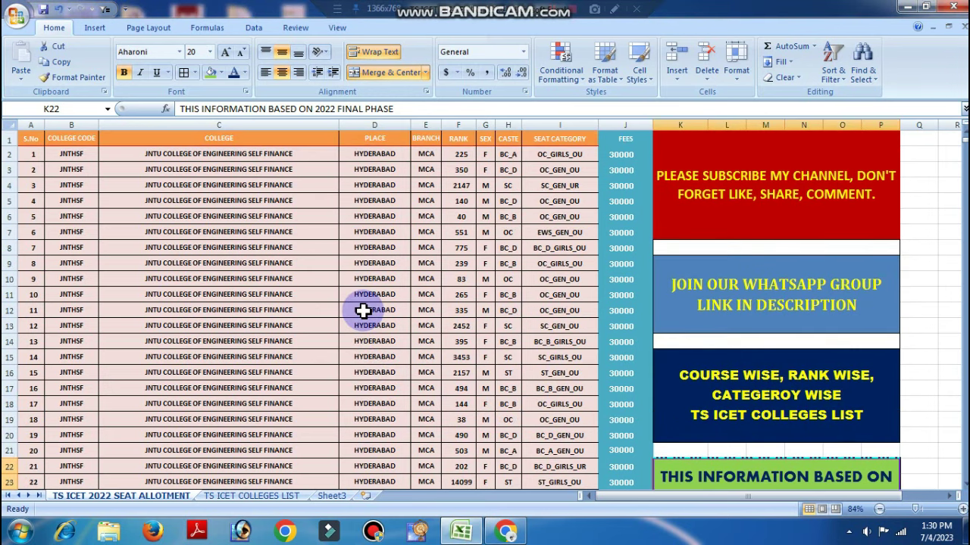
{"action": "scroll", "coordinate": [363, 311], "scroll_direction": "down", "scroll_amount": 12}
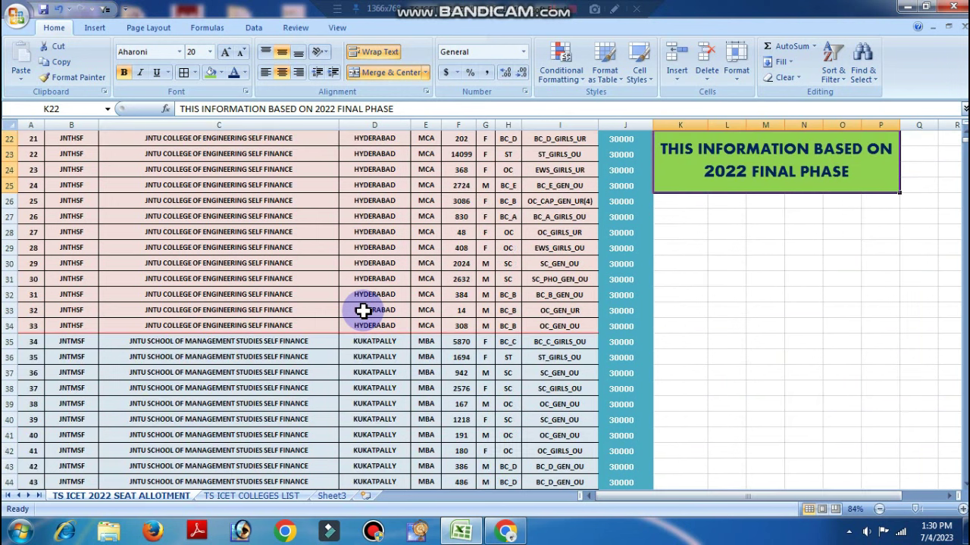
{"action": "scroll", "coordinate": [363, 310], "scroll_direction": "down", "scroll_amount": 20}
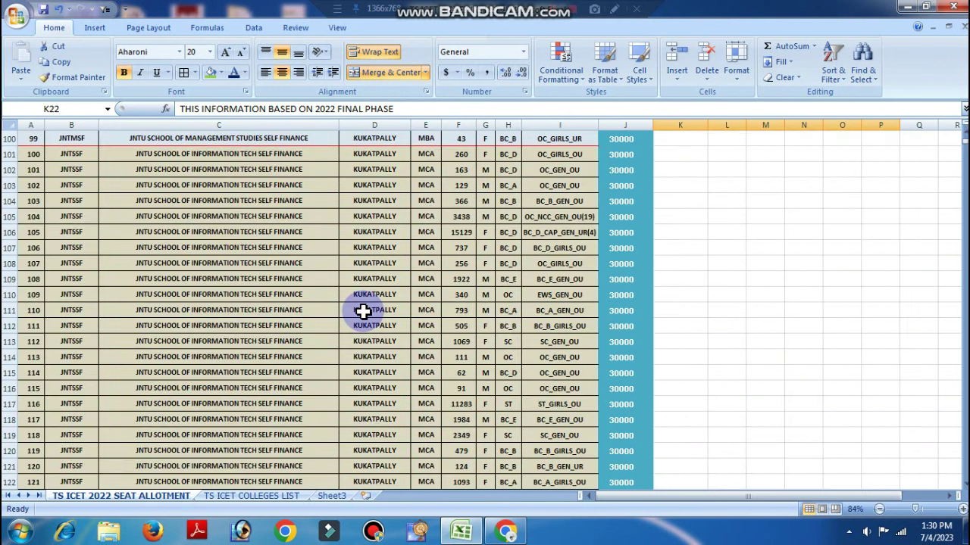
{"action": "scroll", "coordinate": [450, 312], "scroll_direction": "down", "scroll_amount": 20}
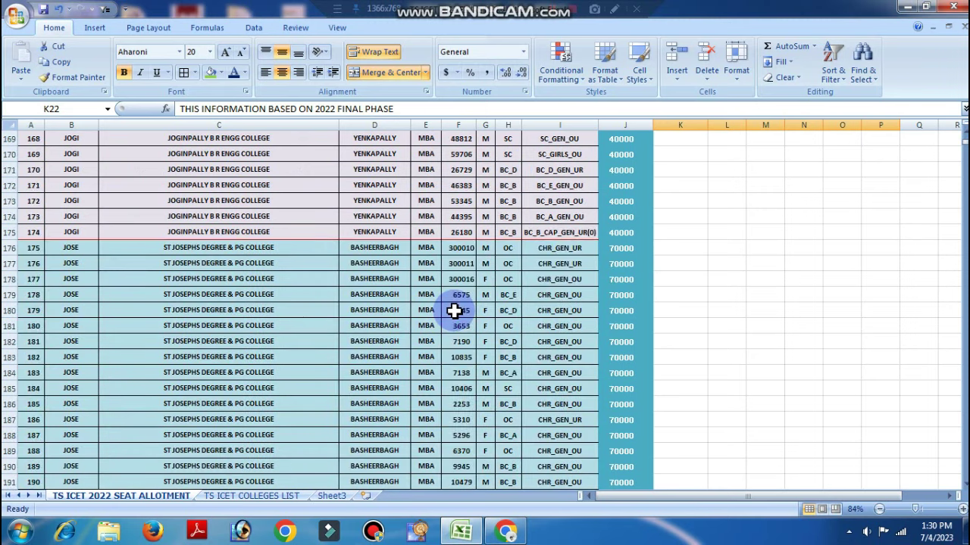
{"action": "scroll", "coordinate": [453, 312], "scroll_direction": "down", "scroll_amount": 8}
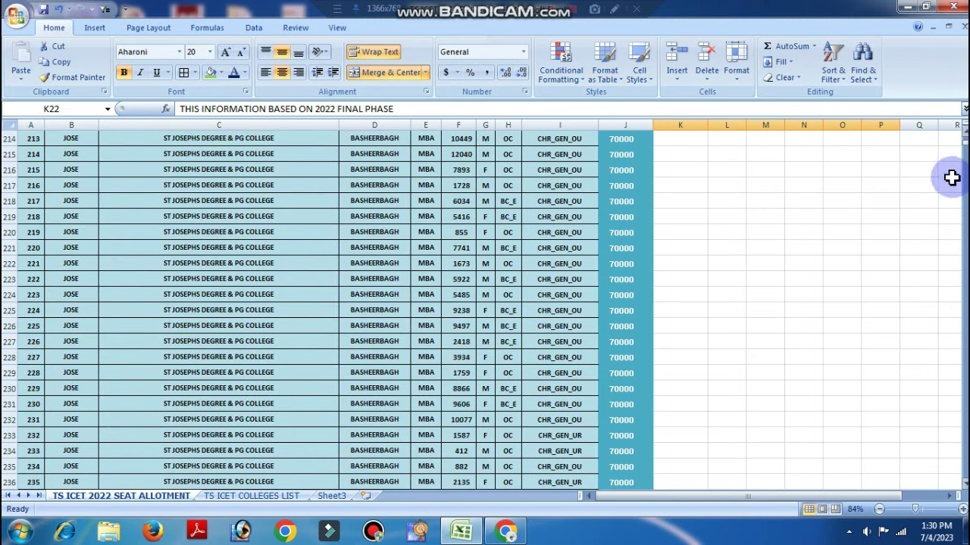
{"action": "left_click_drag", "start_coordinate": [965, 152], "coordinate": [965, 135]}
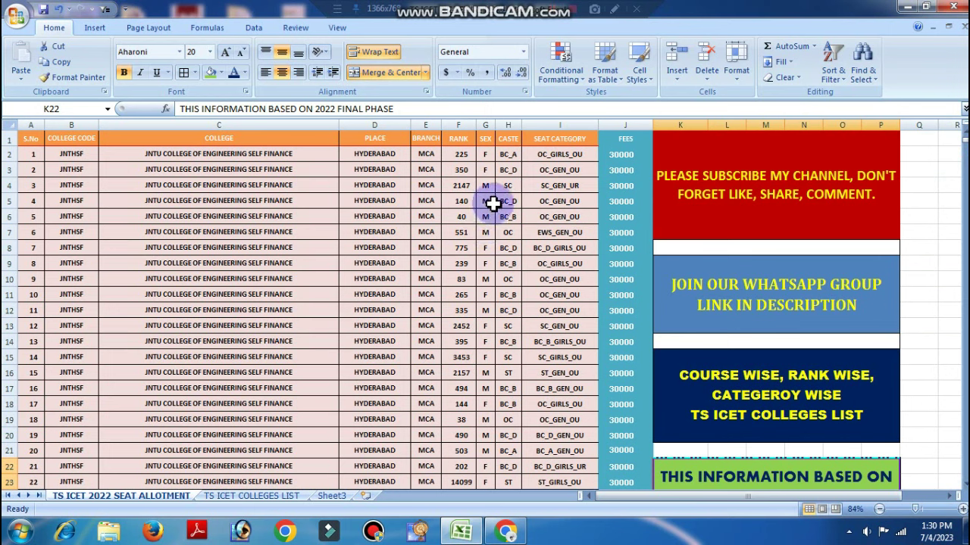
{"action": "left_click_drag", "start_coordinate": [39, 143], "coordinate": [643, 139]}
{"action": "left_click", "coordinate": [832, 69]}
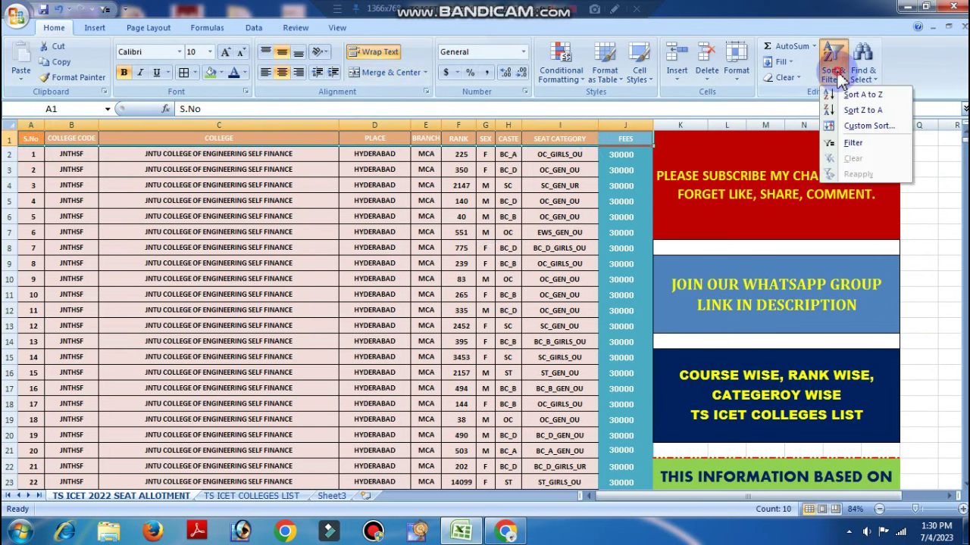
{"action": "left_click", "coordinate": [850, 145]}
{"action": "left_click", "coordinate": [465, 278]}
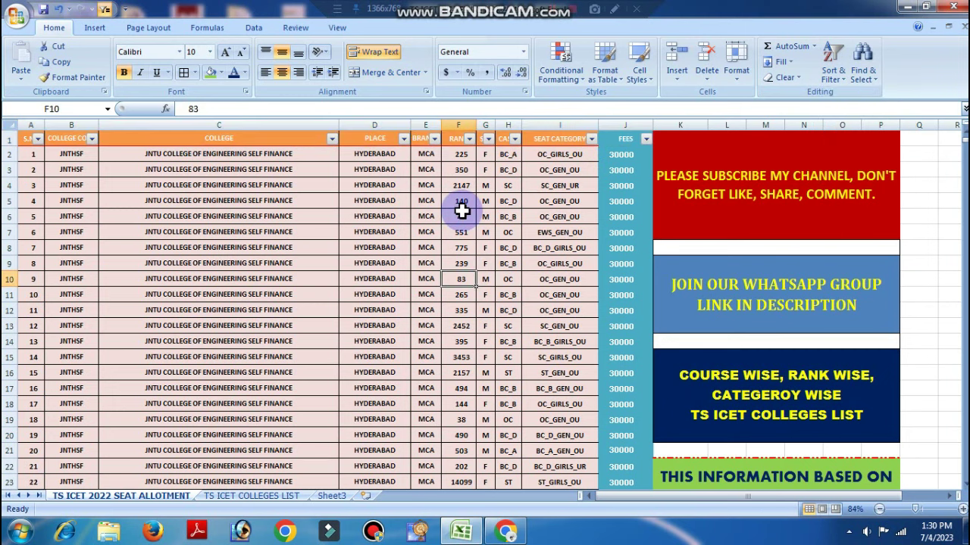
Filter the BRANCH column to show only MCA.
{"action": "left_click", "coordinate": [434, 140]}
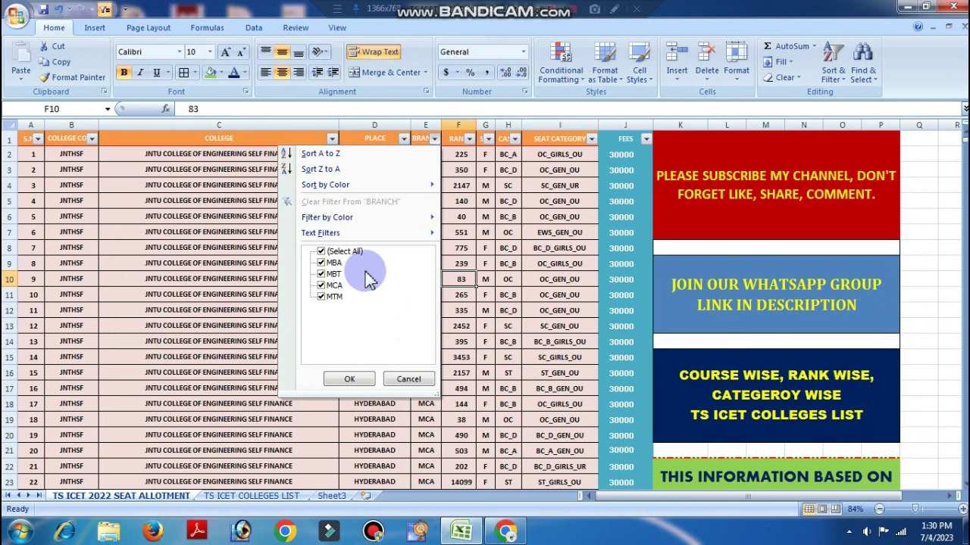
{"action": "left_click", "coordinate": [344, 252]}
{"action": "left_click", "coordinate": [337, 287]}
{"action": "left_click", "coordinate": [345, 379]}
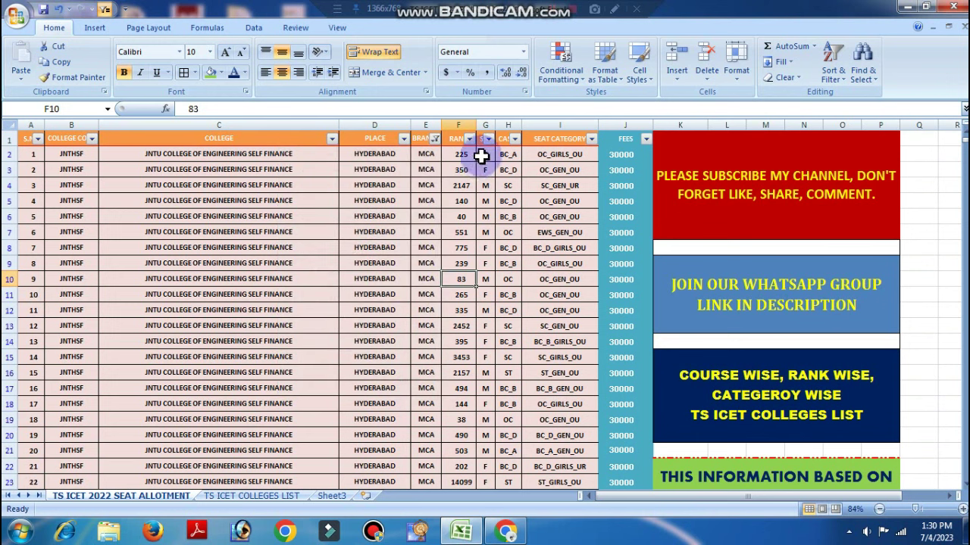
Filter the SEX column to exclude F and keep only M.
{"action": "left_click", "coordinate": [489, 139]}
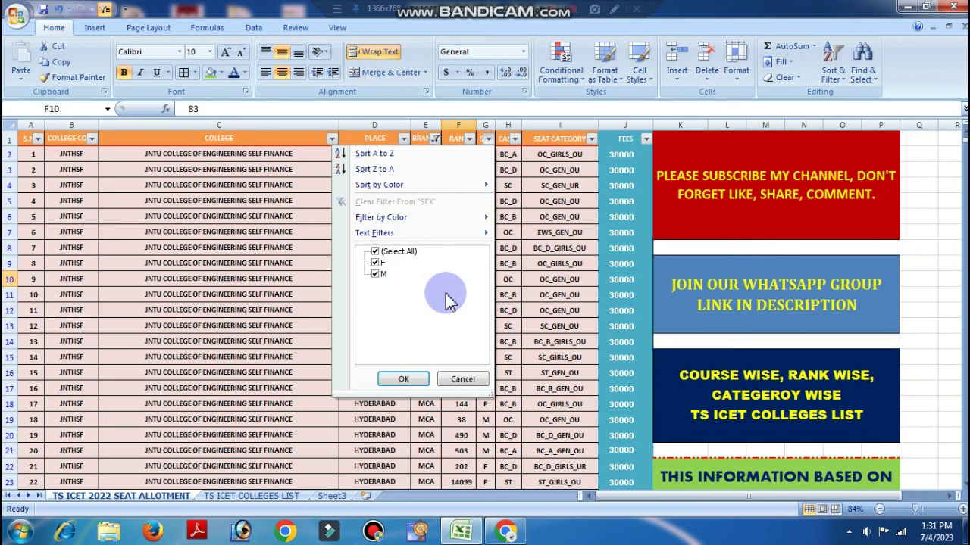
{"action": "left_click", "coordinate": [375, 263]}
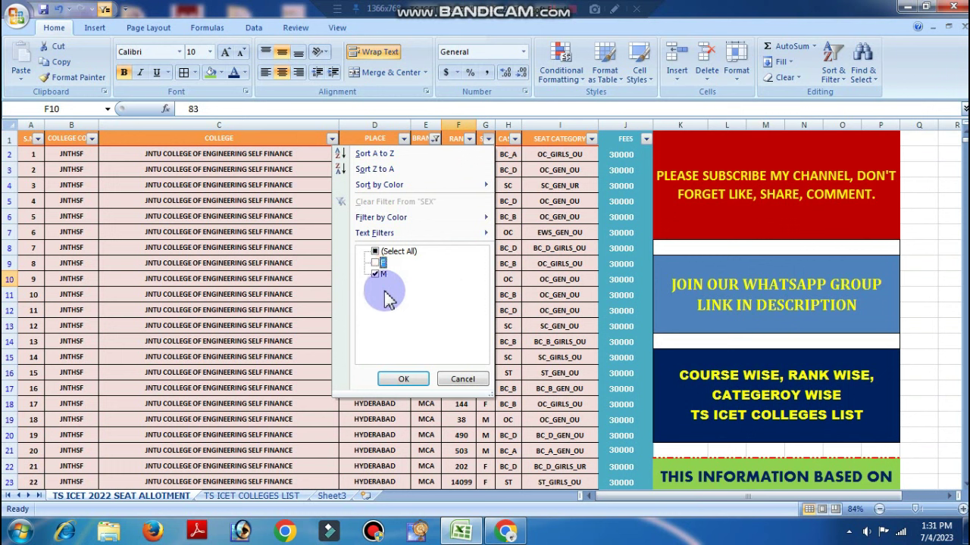
{"action": "left_click", "coordinate": [404, 379]}
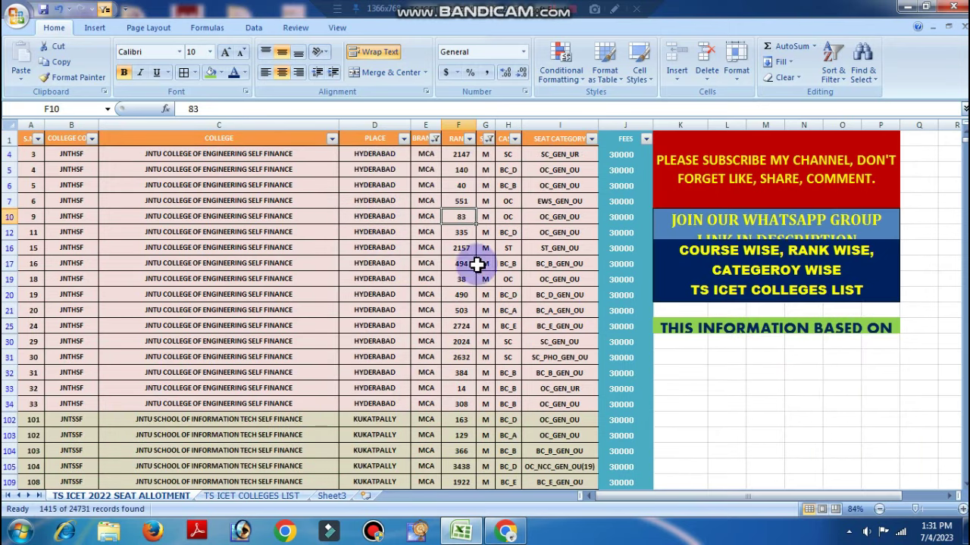
Filter the CASTE column to show only BC_B.
{"action": "left_click", "coordinate": [514, 139]}
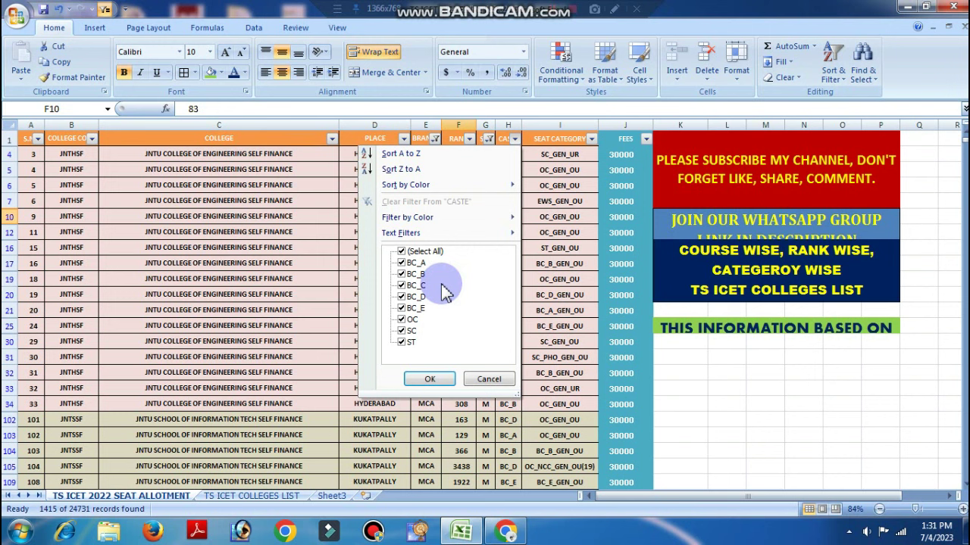
{"action": "left_click", "coordinate": [401, 250]}
{"action": "left_click", "coordinate": [402, 274]}
{"action": "left_click", "coordinate": [429, 378]}
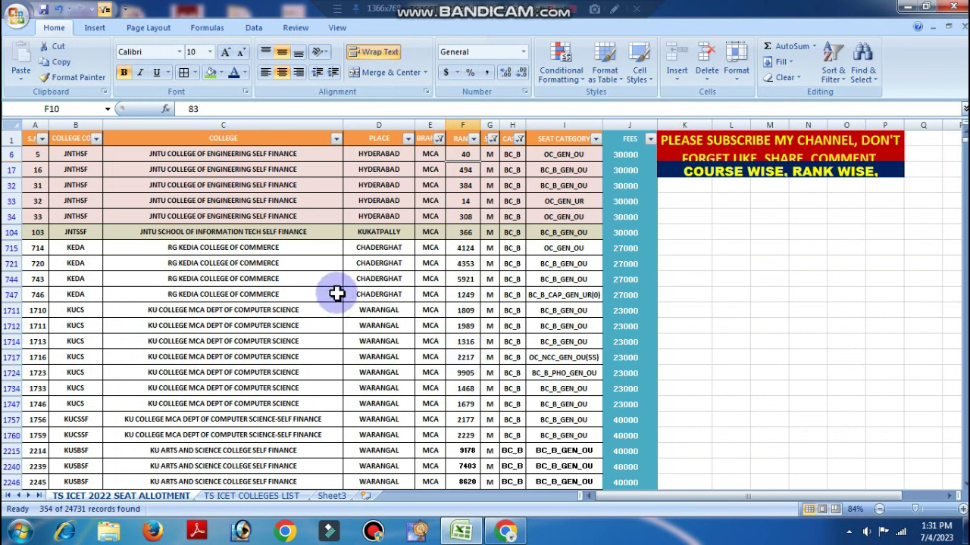
Examine the colleges, places, ranks and fees in the filtered MCA allotments for male BC_B candidates.
{"action": "left_click", "coordinate": [388, 141]}
{"action": "left_click", "coordinate": [380, 123]}
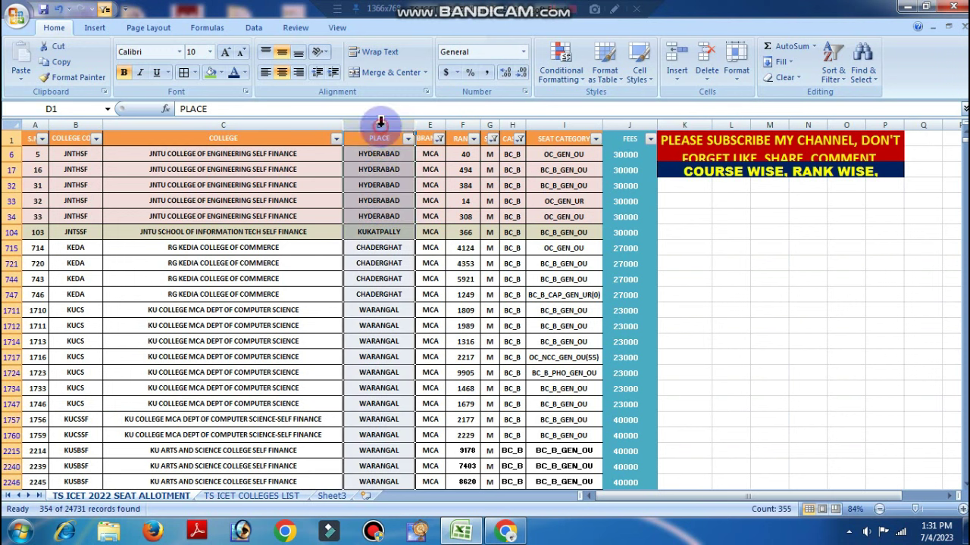
{"action": "left_click", "coordinate": [489, 359]}
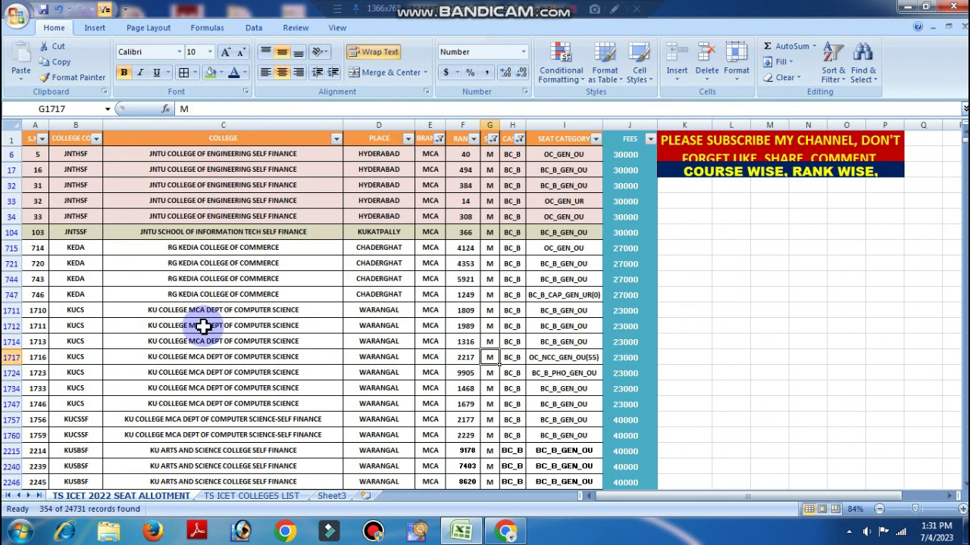
{"action": "scroll", "coordinate": [220, 330], "scroll_direction": "down", "scroll_amount": 6}
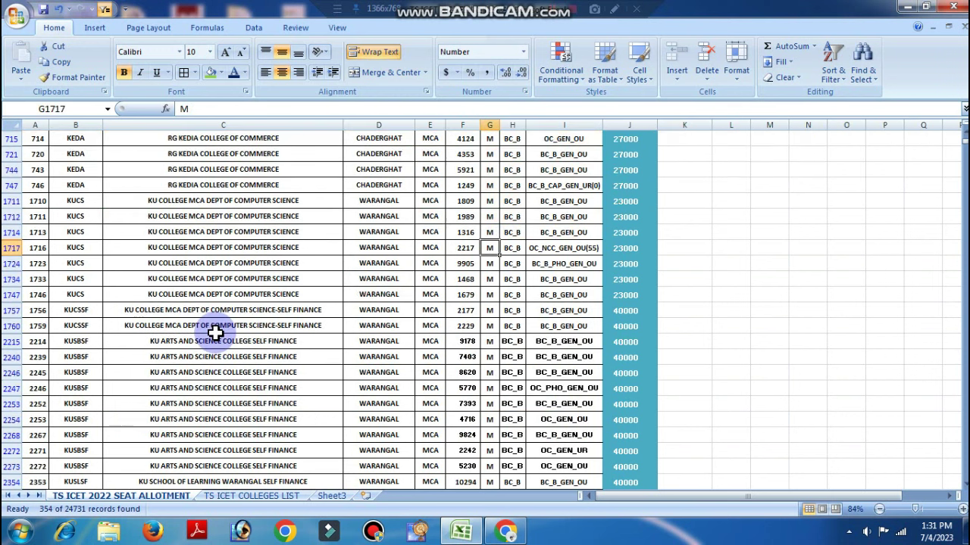
{"action": "scroll", "coordinate": [216, 333], "scroll_direction": "down", "scroll_amount": 15}
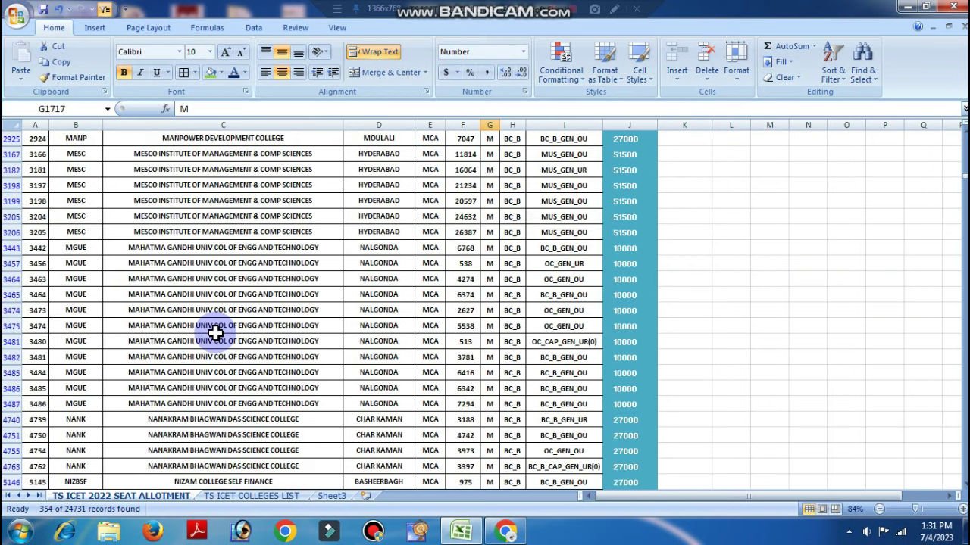
{"action": "scroll", "coordinate": [215, 333], "scroll_direction": "down", "scroll_amount": 6}
{"action": "scroll", "coordinate": [215, 333], "scroll_direction": "down", "scroll_amount": 15}
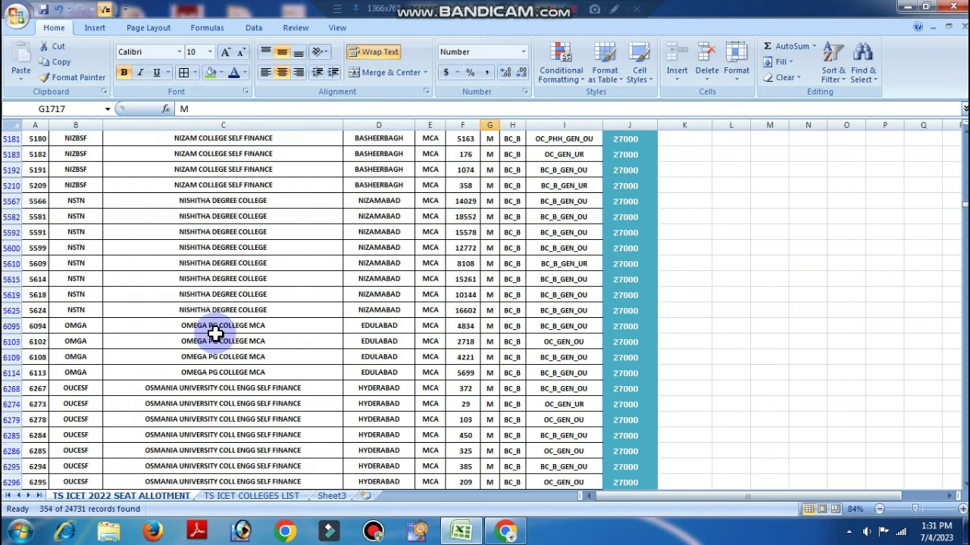
{"action": "scroll", "coordinate": [225, 340], "scroll_direction": "down", "scroll_amount": 15}
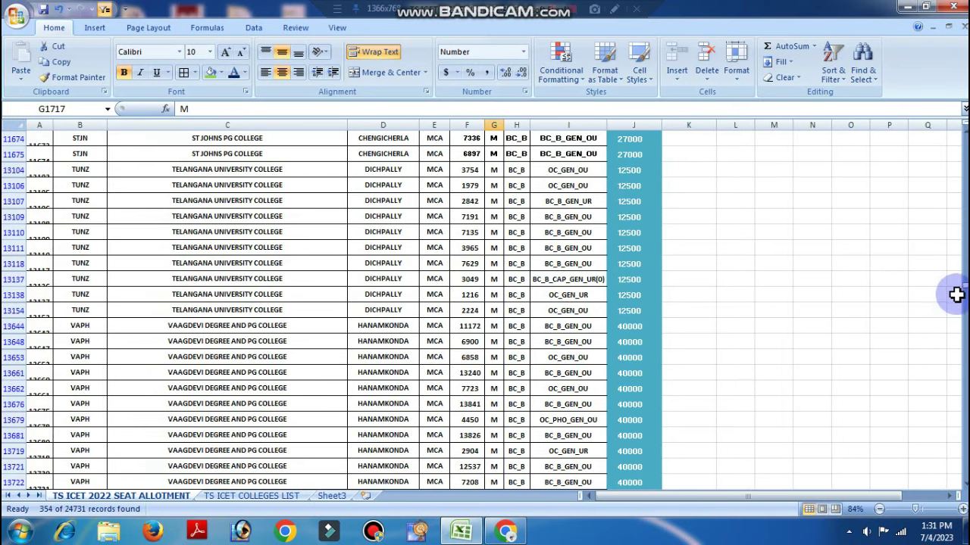
{"action": "left_click_drag", "start_coordinate": [964, 288], "coordinate": [962, 144]}
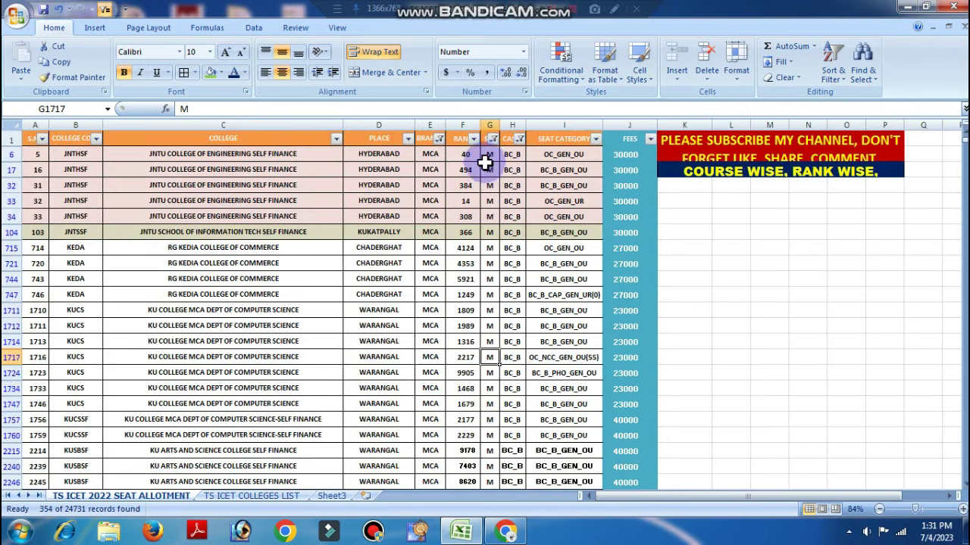
Switch the BRANCH filter to MBA only and look through the matching college allotments.
{"action": "left_click", "coordinate": [439, 139]}
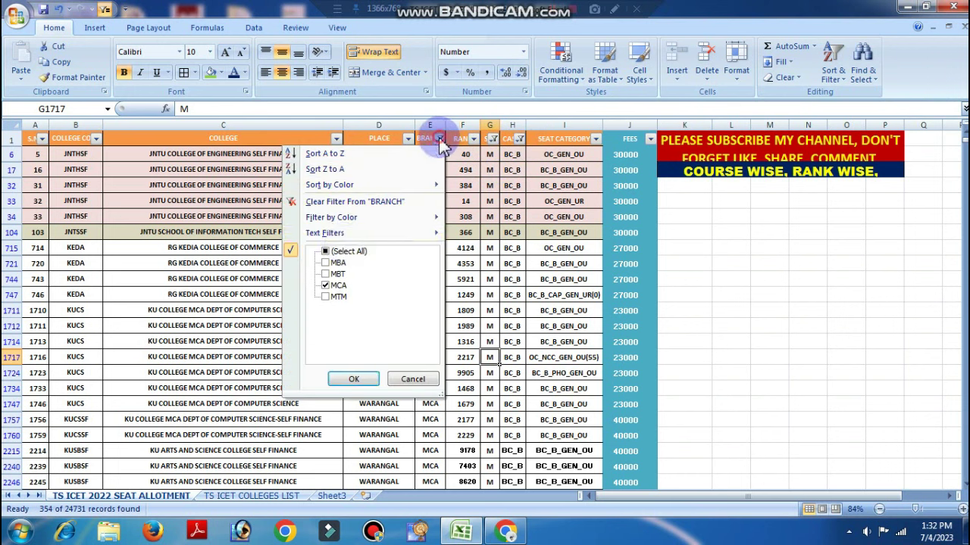
{"action": "left_click", "coordinate": [326, 251]}
{"action": "left_click", "coordinate": [325, 262]}
{"action": "left_click", "coordinate": [353, 379]}
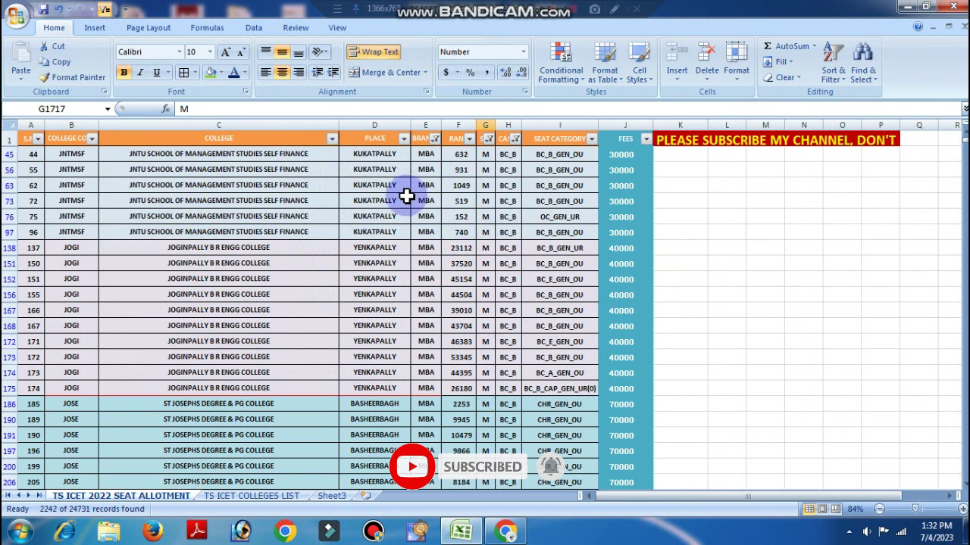
{"action": "scroll", "coordinate": [295, 305], "scroll_direction": "down", "scroll_amount": 6}
{"action": "scroll", "coordinate": [297, 308], "scroll_direction": "down", "scroll_amount": 5}
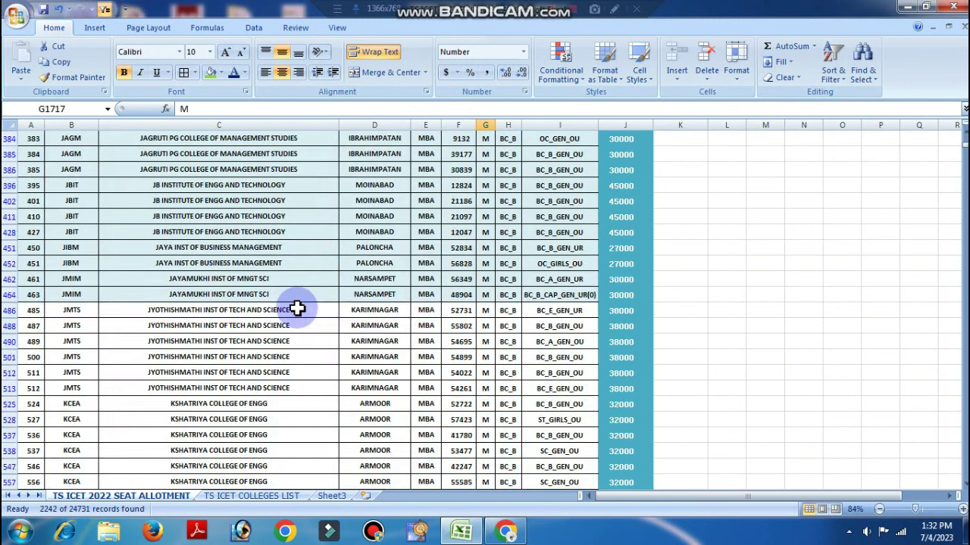
{"action": "scroll", "coordinate": [535, 372], "scroll_direction": "up", "scroll_amount": 11}
{"action": "scroll", "coordinate": [534, 363], "scroll_direction": "up", "scroll_amount": 1}
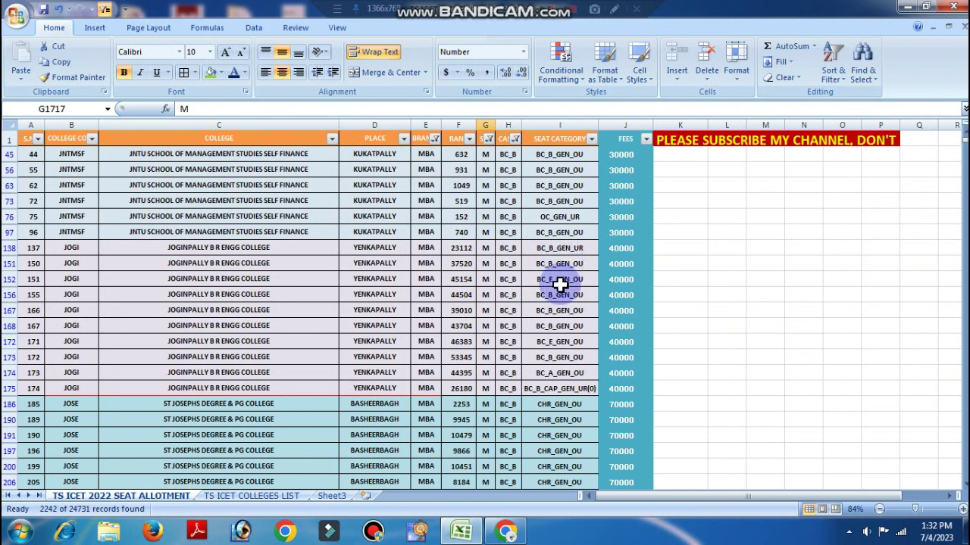
Set the BRANCH filter to MCA only, excluding MBA.
{"action": "left_click", "coordinate": [435, 139]}
{"action": "left_click", "coordinate": [342, 263]}
{"action": "left_click", "coordinate": [334, 285]}
{"action": "left_click", "coordinate": [349, 378]}
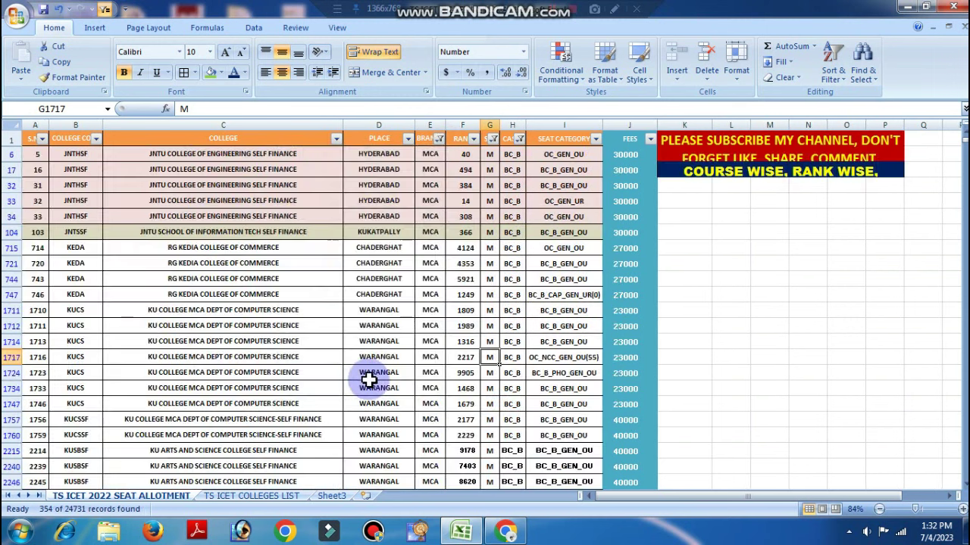
Open the TS ICET COLLEGES LIST sheet and clear the filter on its Institute column.
{"action": "left_click", "coordinate": [253, 497]}
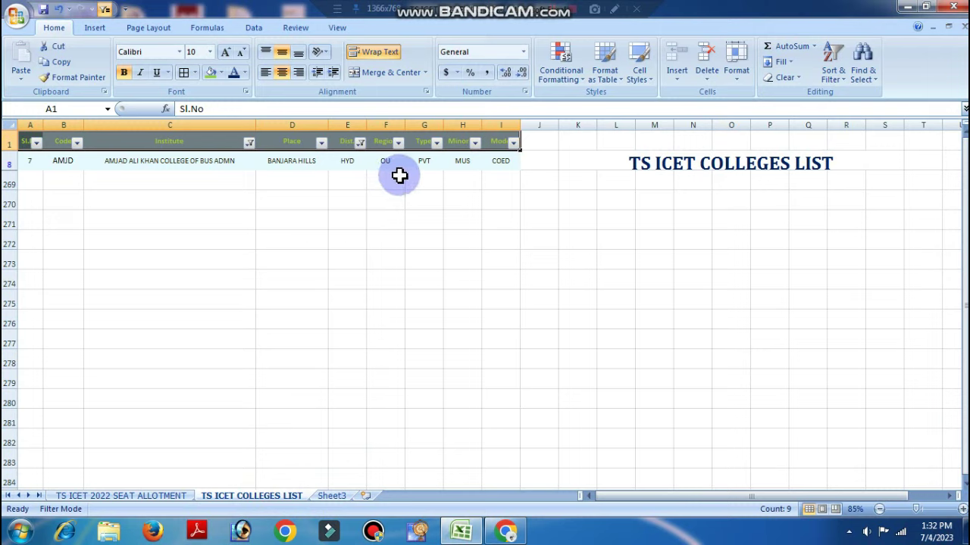
{"action": "left_click", "coordinate": [248, 143]}
{"action": "left_click", "coordinate": [109, 208]}
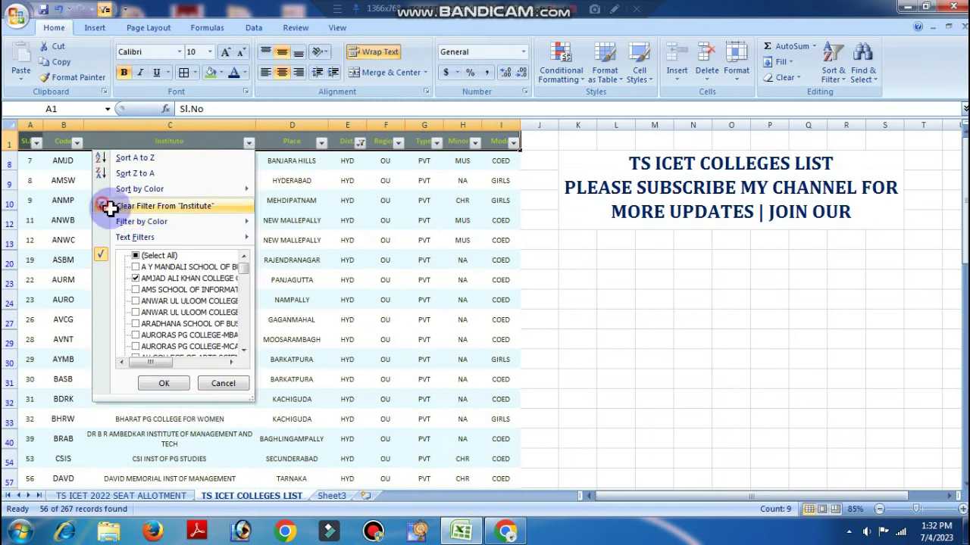
{"action": "left_click", "coordinate": [371, 300]}
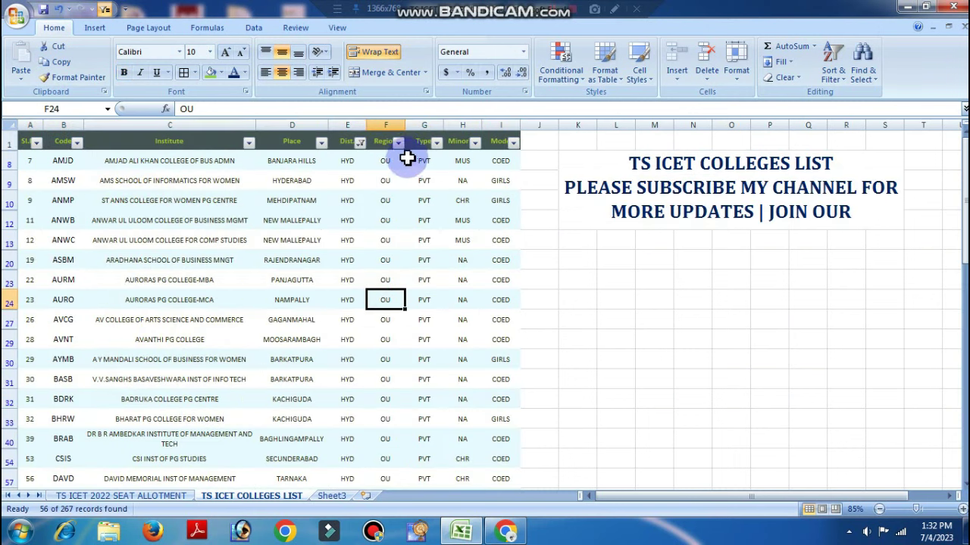
Clear the filter on the Dist. column of the colleges list.
{"action": "left_click", "coordinate": [360, 142]}
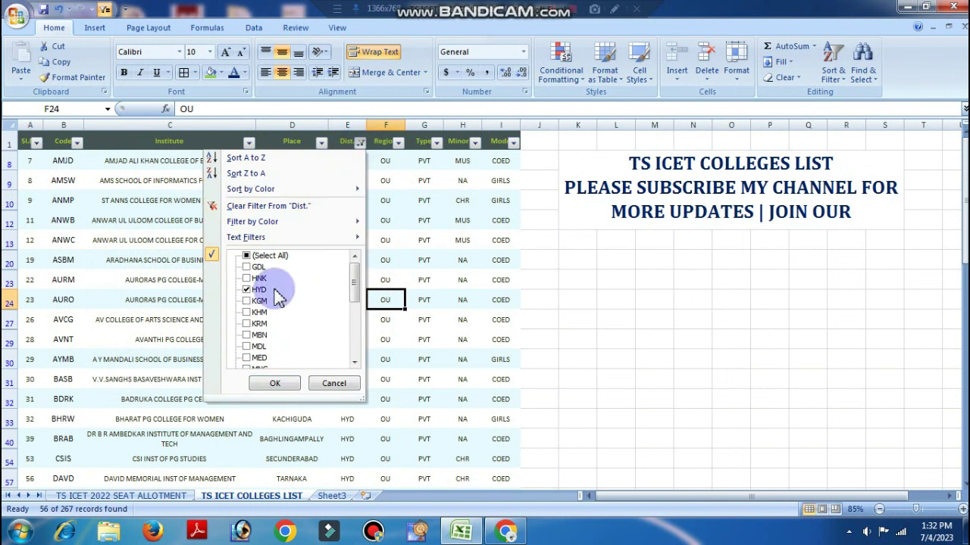
{"action": "left_click", "coordinate": [259, 290]}
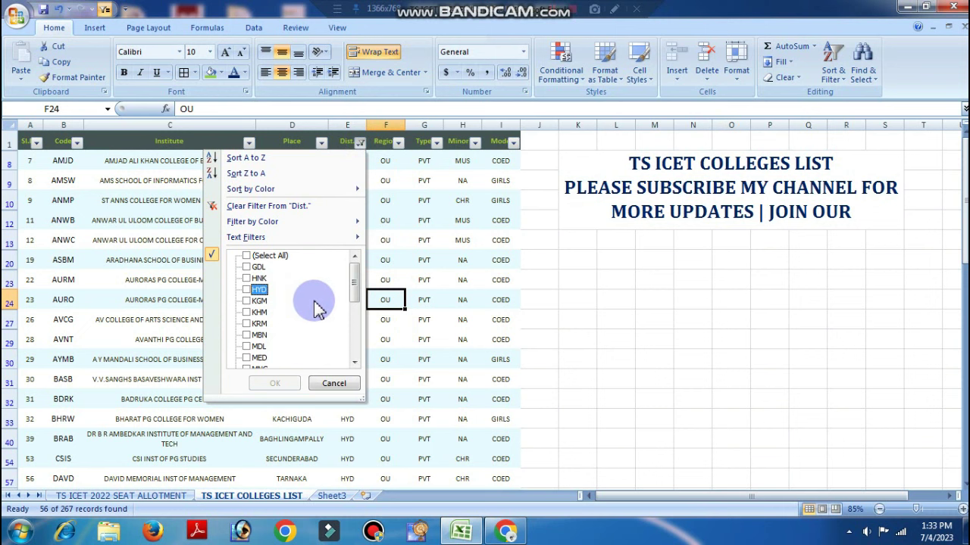
{"action": "left_click", "coordinate": [265, 205]}
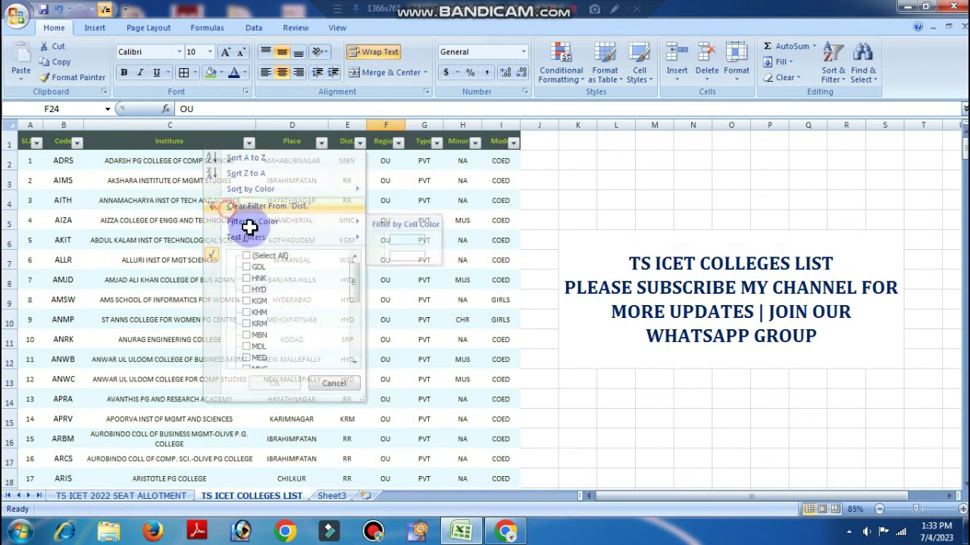
{"action": "left_click", "coordinate": [413, 359]}
Filter the Dist. column of the colleges list to show only HYD.
{"action": "left_click", "coordinate": [359, 142]}
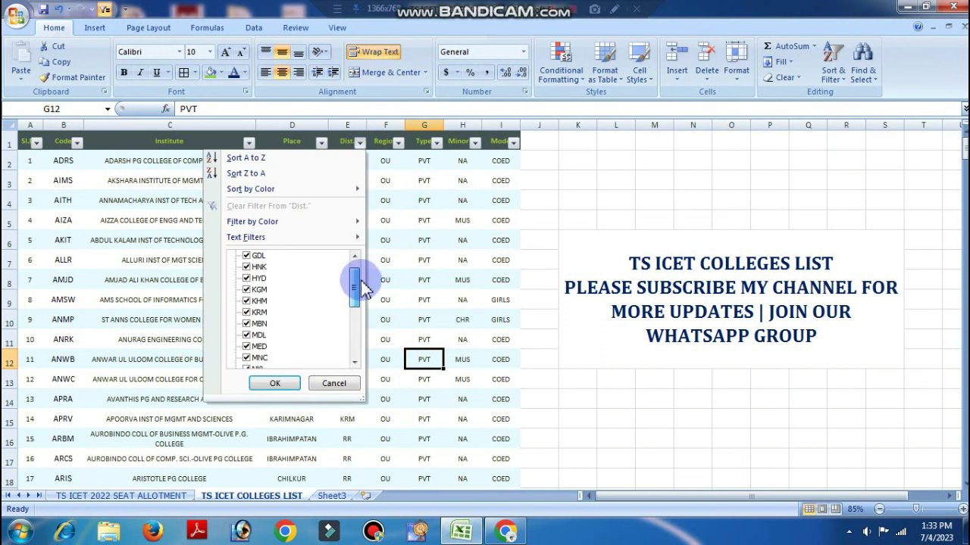
{"action": "left_click", "coordinate": [261, 255]}
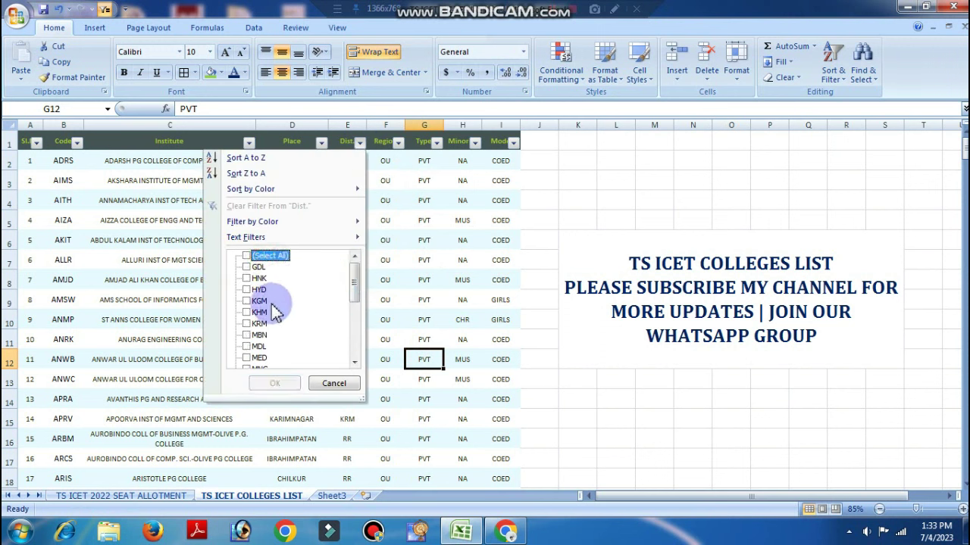
{"action": "left_click", "coordinate": [257, 290]}
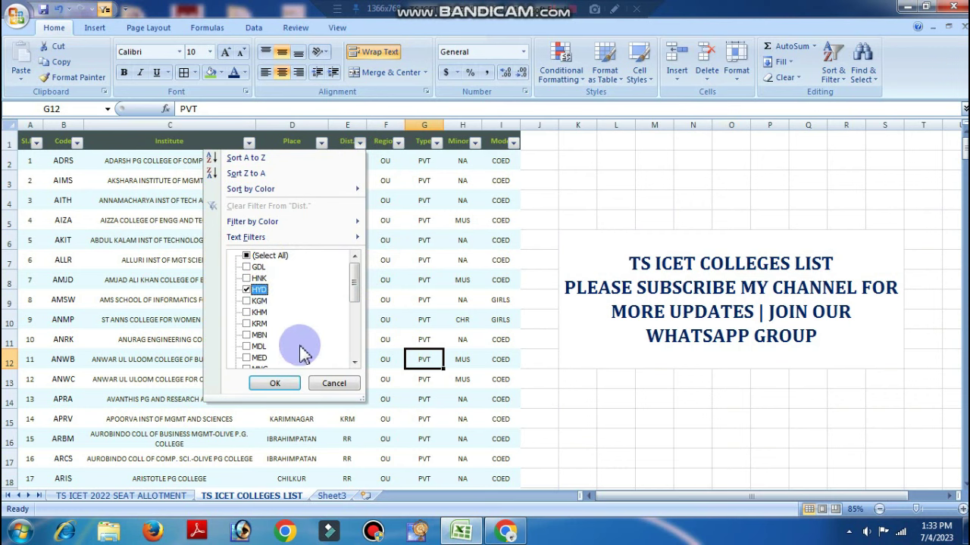
{"action": "left_click", "coordinate": [275, 384]}
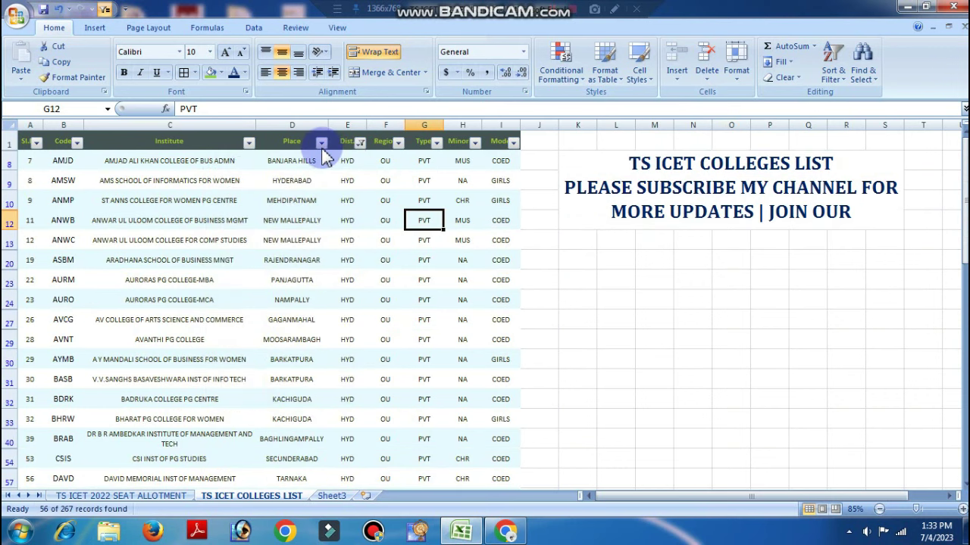
Examine the Place column of the HYD colleges from the first to the last row.
{"action": "left_click", "coordinate": [291, 125]}
{"action": "scroll", "coordinate": [323, 322], "scroll_direction": "down", "scroll_amount": 10}
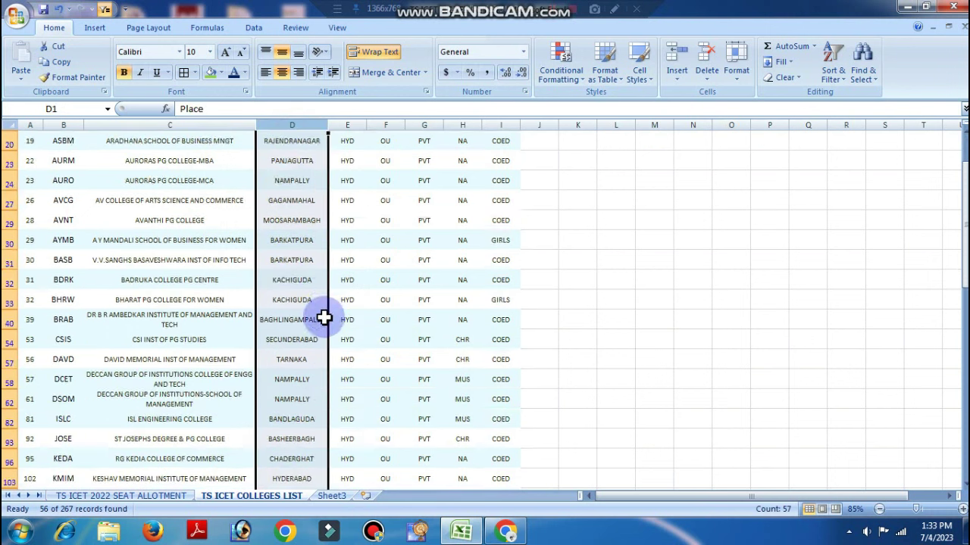
{"action": "scroll", "coordinate": [322, 331], "scroll_direction": "down", "scroll_amount": 5}
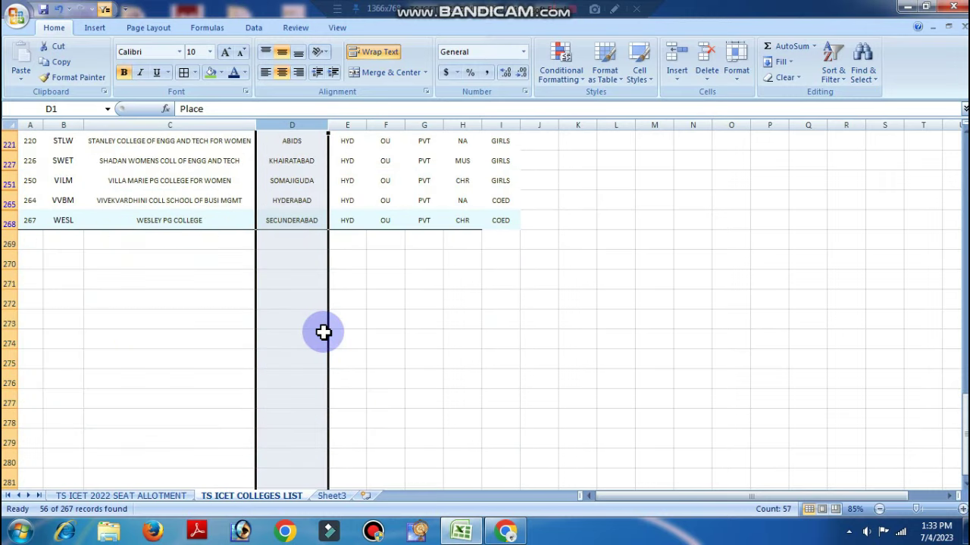
{"action": "scroll", "coordinate": [323, 353], "scroll_direction": "up", "scroll_amount": 5}
{"action": "scroll", "coordinate": [334, 452], "scroll_direction": "up", "scroll_amount": 6}
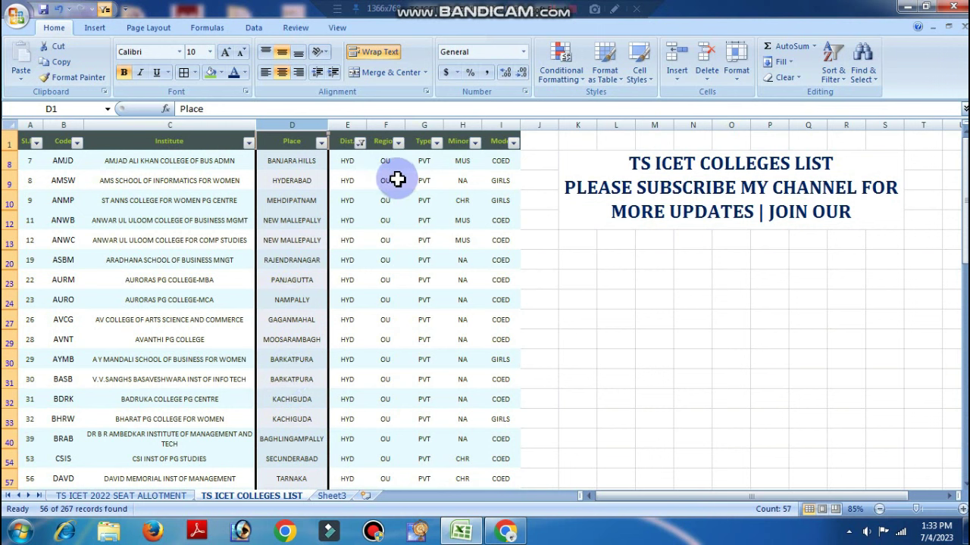
{"action": "scroll", "coordinate": [413, 260], "scroll_direction": "down", "scroll_amount": 3}
{"action": "scroll", "coordinate": [396, 202], "scroll_direction": "up", "scroll_amount": 3}
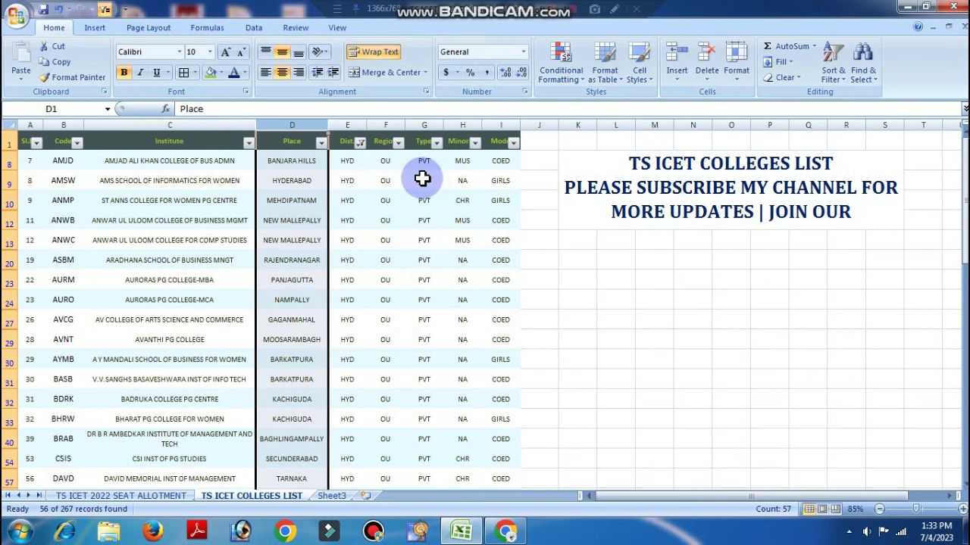
Review the Type values and institute names throughout the filtered HYD colleges list.
{"action": "left_click", "coordinate": [424, 181]}
{"action": "scroll", "coordinate": [422, 178], "scroll_direction": "down", "scroll_amount": 5}
{"action": "scroll", "coordinate": [425, 234], "scroll_direction": "down", "scroll_amount": 3}
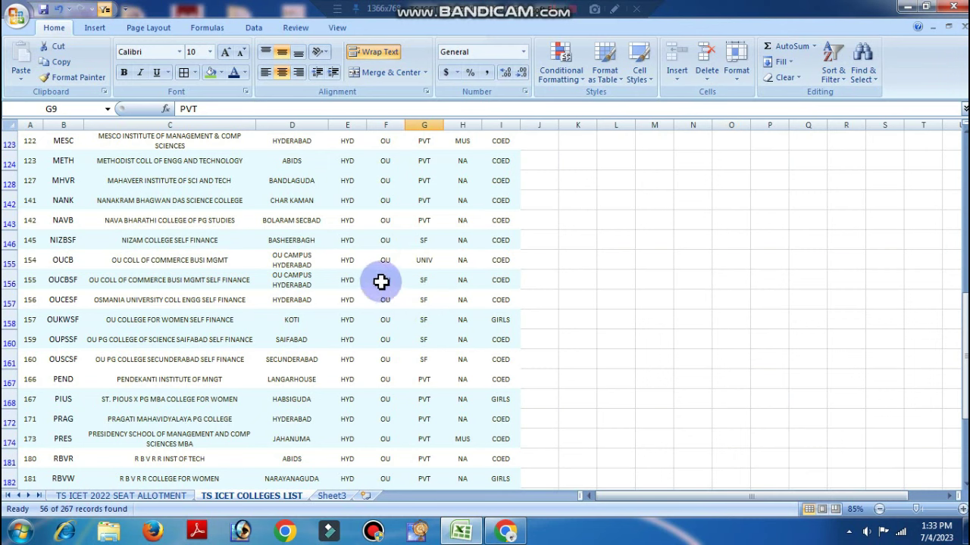
{"action": "scroll", "coordinate": [465, 289], "scroll_direction": "up", "scroll_amount": 8}
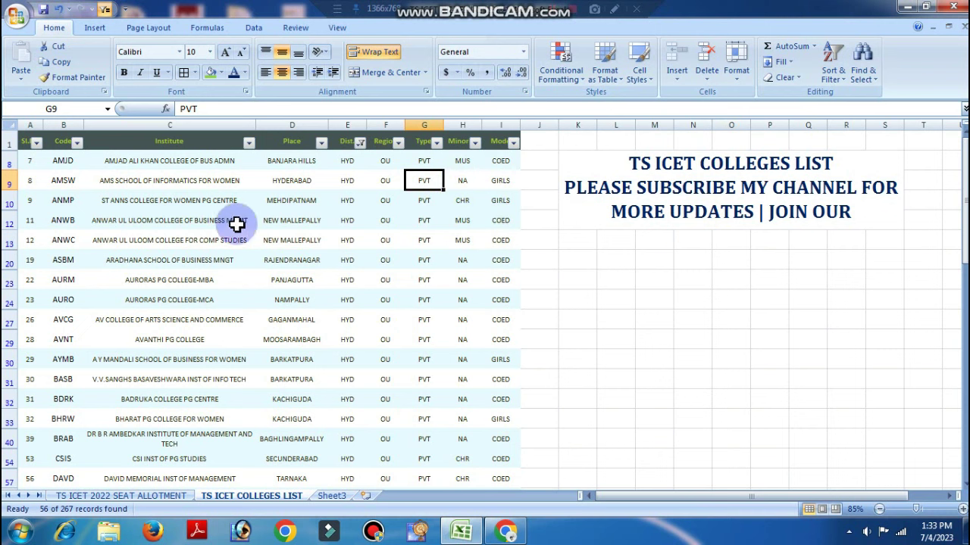
{"action": "scroll", "coordinate": [195, 224], "scroll_direction": "down", "scroll_amount": 15}
{"action": "scroll", "coordinate": [195, 225], "scroll_direction": "down", "scroll_amount": 3}
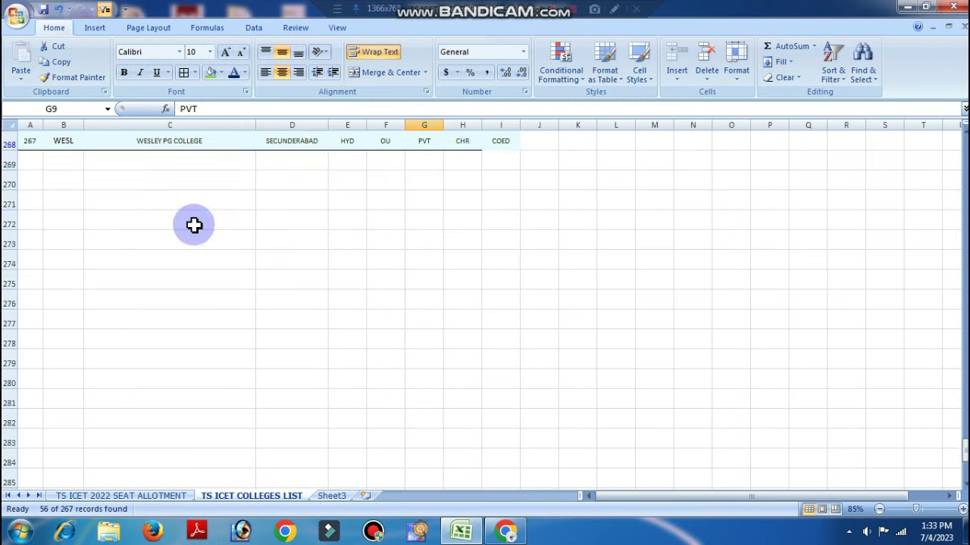
{"action": "scroll", "coordinate": [195, 225], "scroll_direction": "up", "scroll_amount": 17}
{"action": "scroll", "coordinate": [195, 224], "scroll_direction": "up", "scroll_amount": 5}
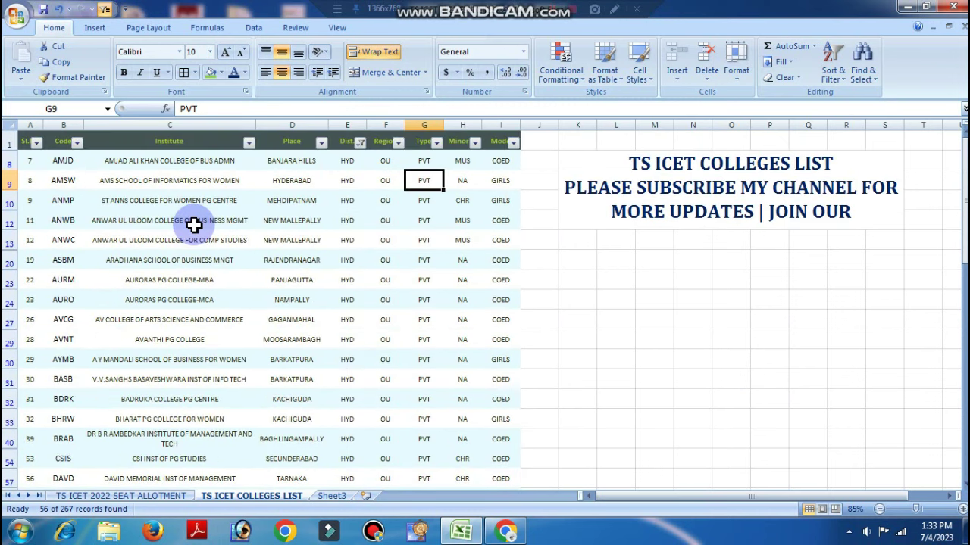
Open the TS ICET 2022 SEAT ALLOTMENT sheet and examine its SEAT CATEGORY and FEES columns.
{"action": "left_click", "coordinate": [125, 496]}
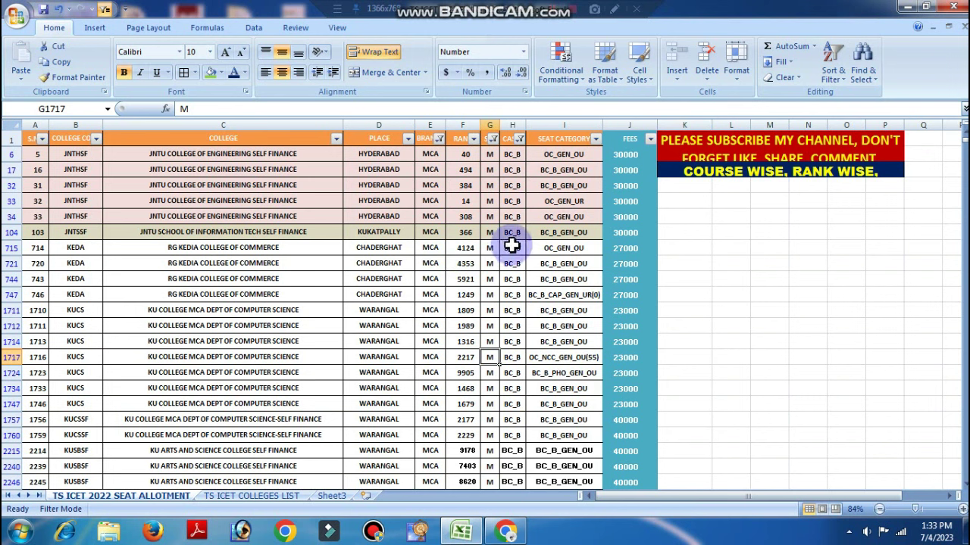
{"action": "left_click", "coordinate": [565, 124]}
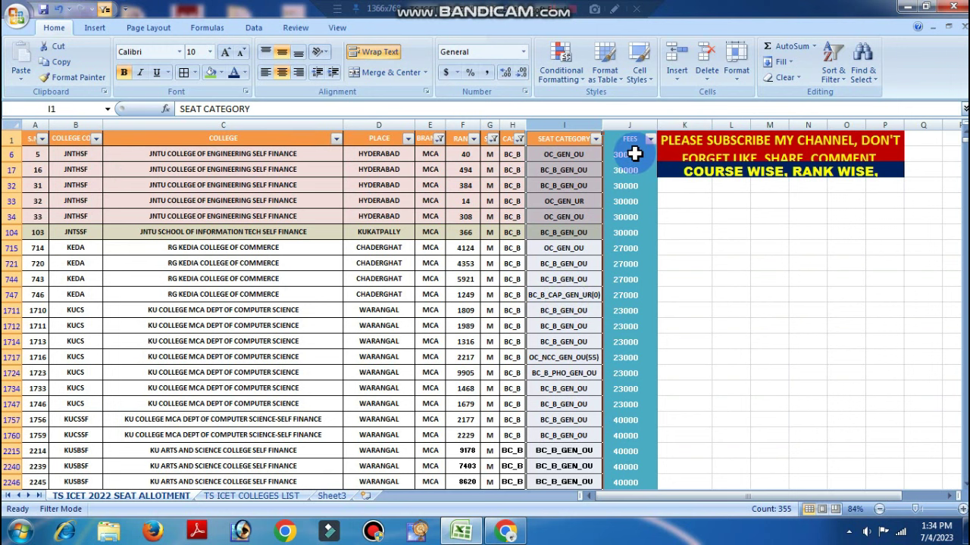
{"action": "scroll", "coordinate": [640, 174], "scroll_direction": "down", "scroll_amount": 8}
{"action": "scroll", "coordinate": [696, 269], "scroll_direction": "down", "scroll_amount": 10}
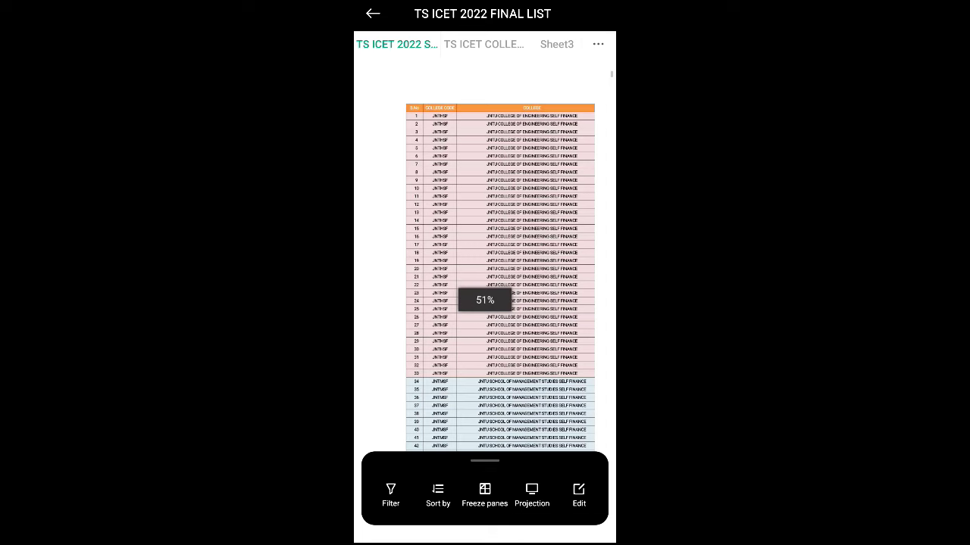
Switch to the mobile spreadsheet viewer and turn on column filters for the seat allotment sheet of TS ICET 2022 FINAL LIST.
{"action": "scroll", "coordinate": [484, 303], "scroll_direction": "down", "scroll_amount": 3}
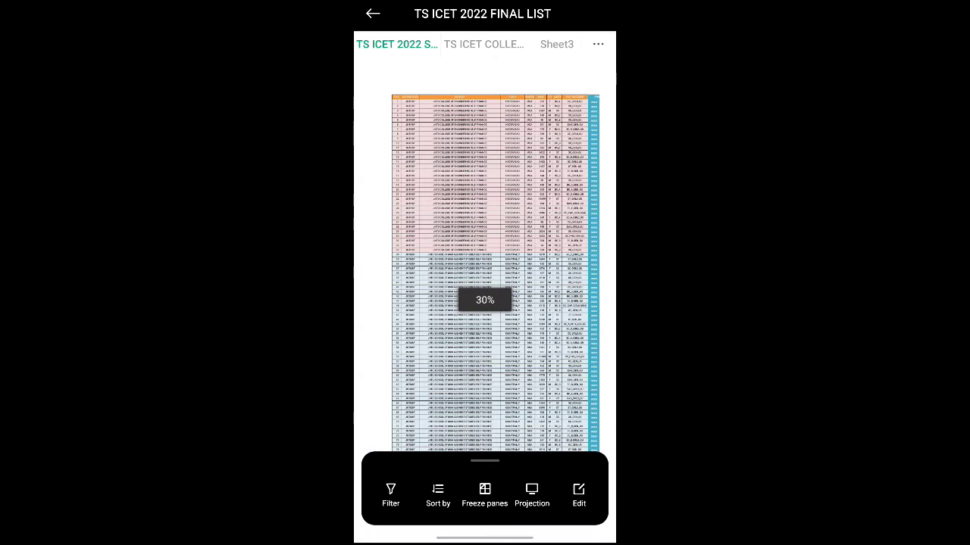
{"action": "scroll", "coordinate": [484, 303], "scroll_direction": "down", "scroll_amount": 1}
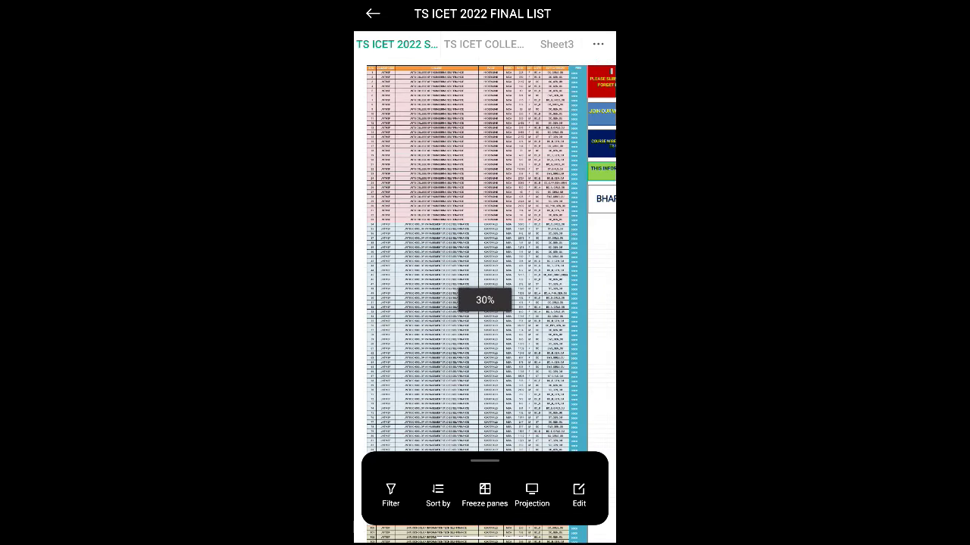
{"action": "scroll", "coordinate": [485, 303], "scroll_direction": "up", "scroll_amount": 5}
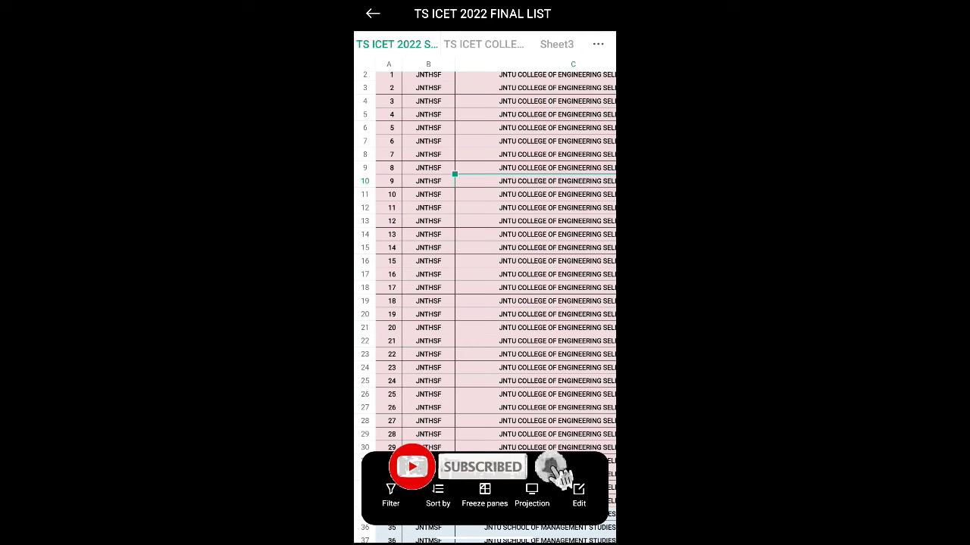
{"action": "left_click", "coordinate": [390, 496]}
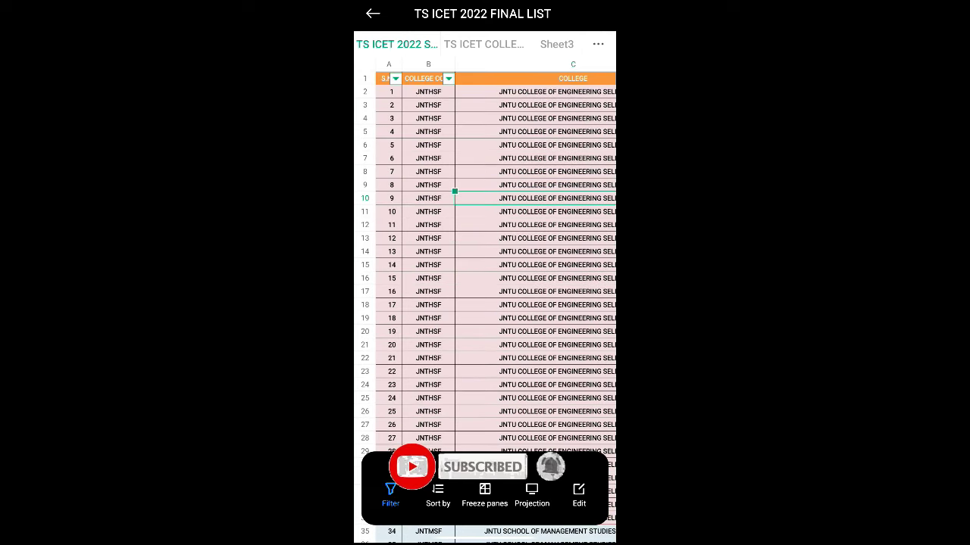
{"action": "scroll", "coordinate": [496, 303], "scroll_direction": "right", "scroll_amount": 5}
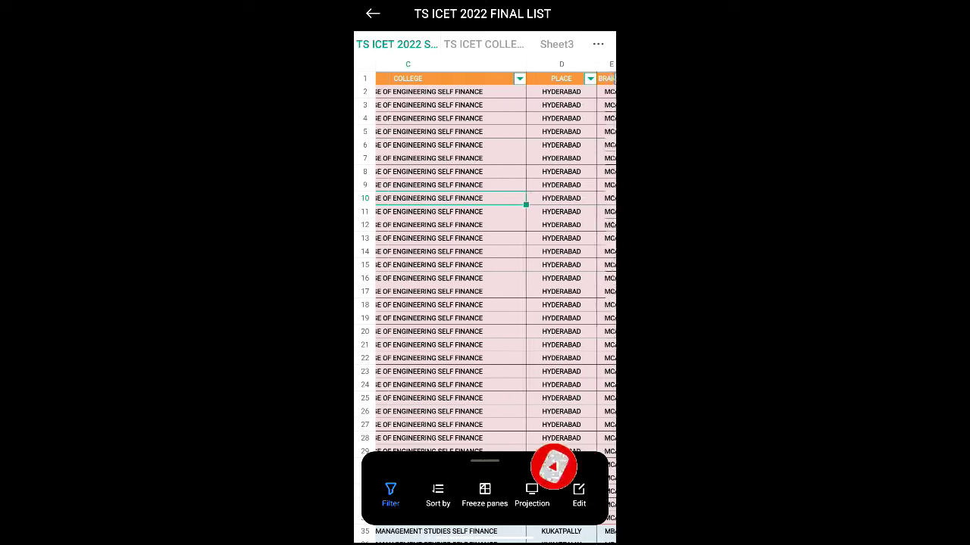
Enable the header filters on the mobile seat allotment sheet again and look across its columns from COLLEGE to FEES.
{"action": "scroll", "coordinate": [485, 288], "scroll_direction": "down", "scroll_amount": 10}
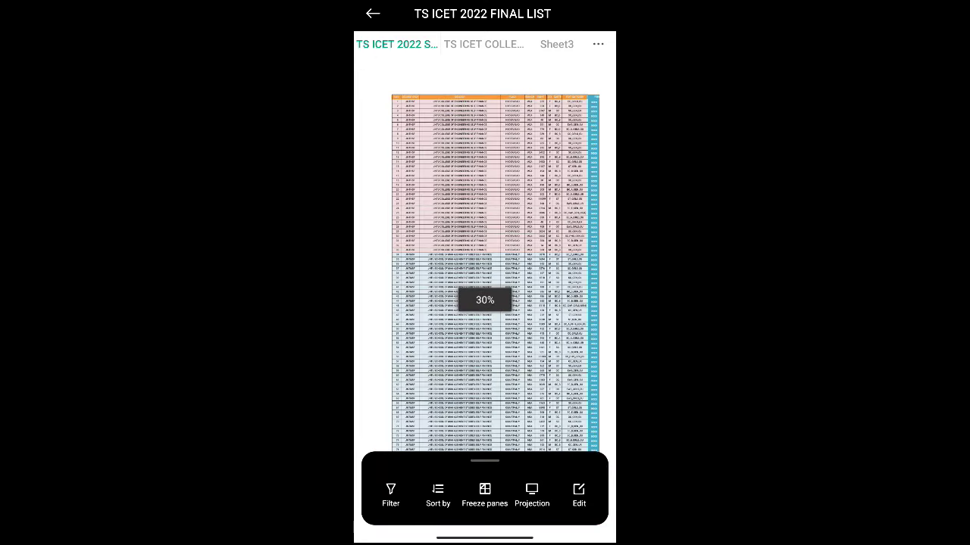
{"action": "left_click_drag", "start_coordinate": [492, 303], "coordinate": [467, 275]}
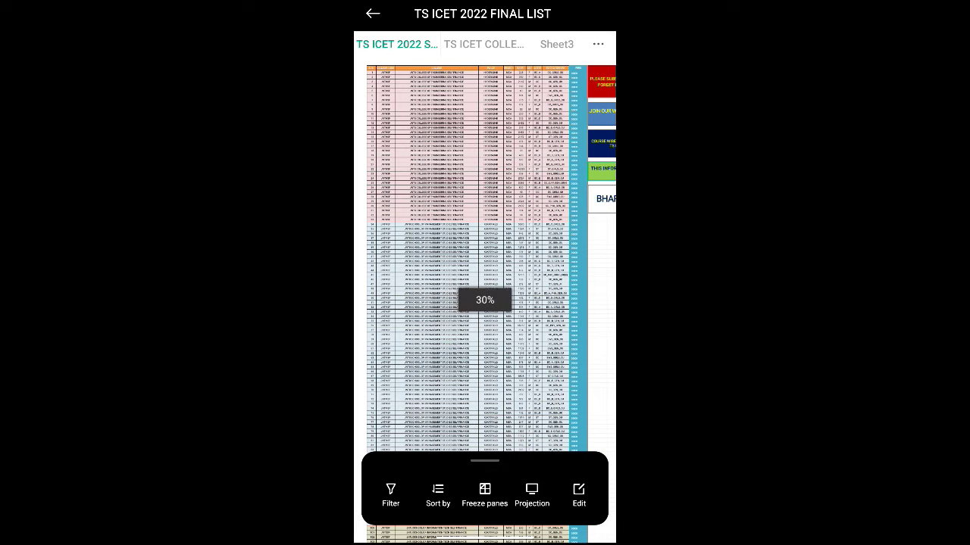
{"action": "scroll", "coordinate": [485, 303], "scroll_direction": "up", "scroll_amount": 10}
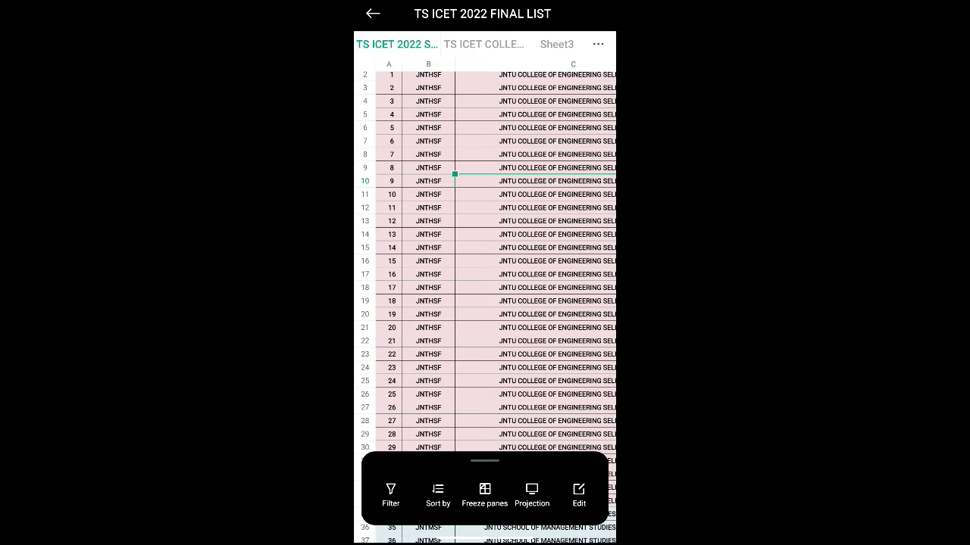
{"action": "left_click", "coordinate": [390, 496]}
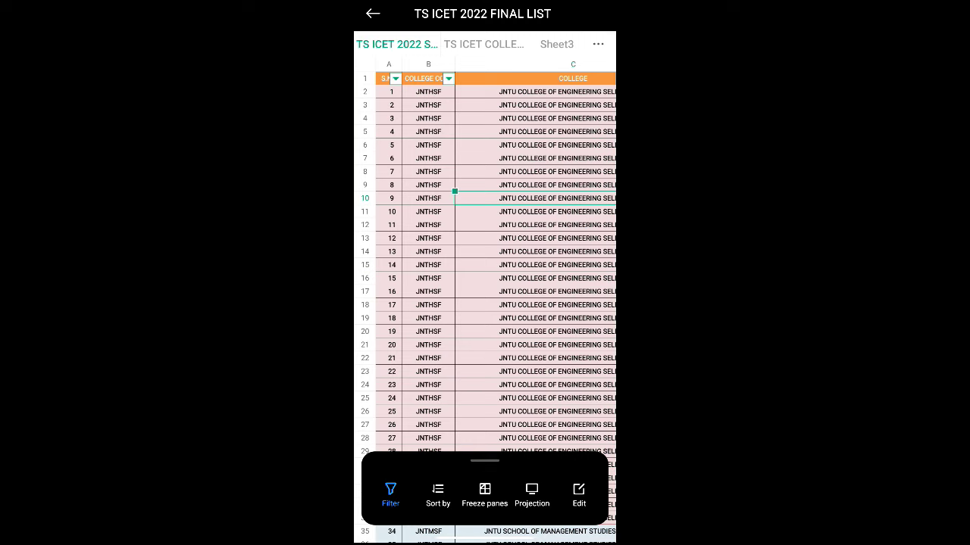
{"action": "scroll", "coordinate": [484, 303], "scroll_direction": "right", "scroll_amount": 5}
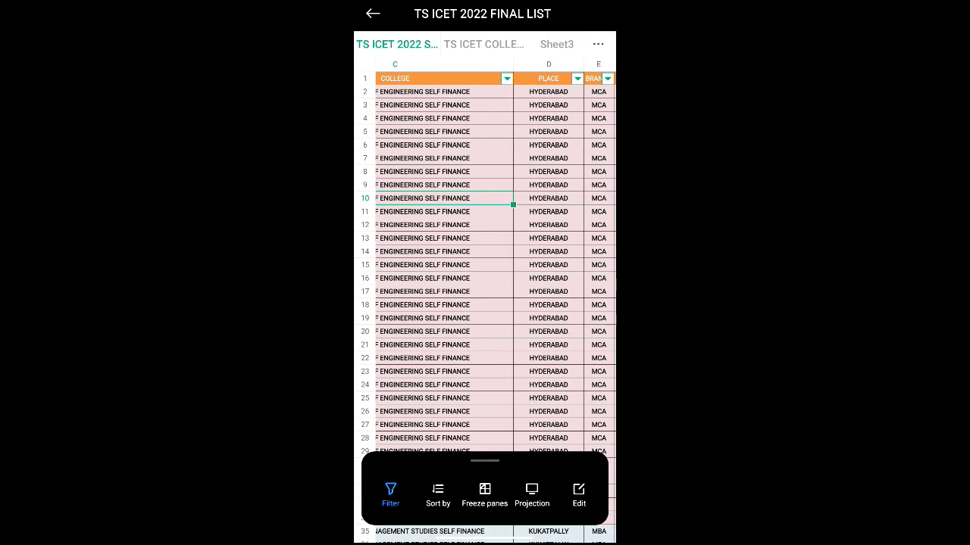
{"action": "scroll", "coordinate": [495, 303], "scroll_direction": "right", "scroll_amount": 5}
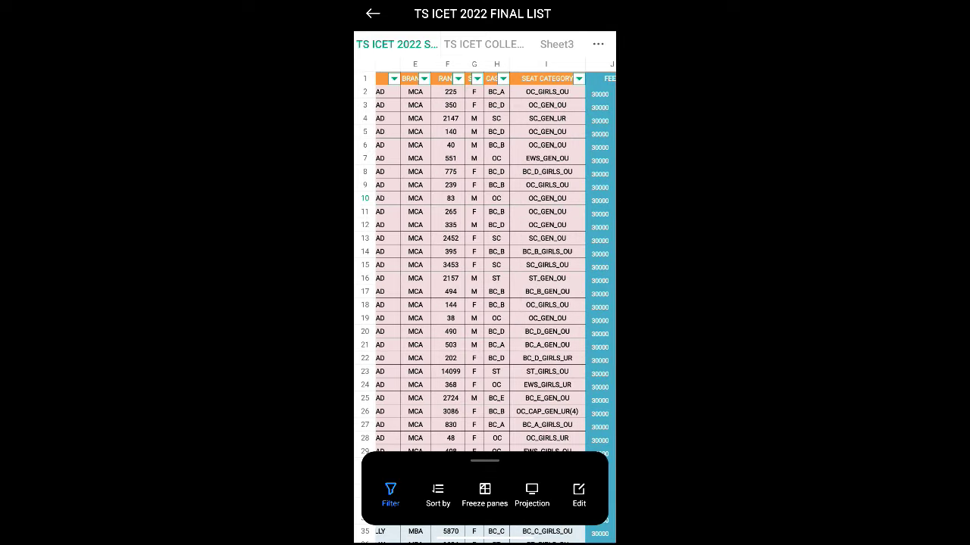
{"action": "scroll", "coordinate": [489, 303], "scroll_direction": "right", "scroll_amount": 5}
{"action": "scroll", "coordinate": [495, 303], "scroll_direction": "right", "scroll_amount": 5}
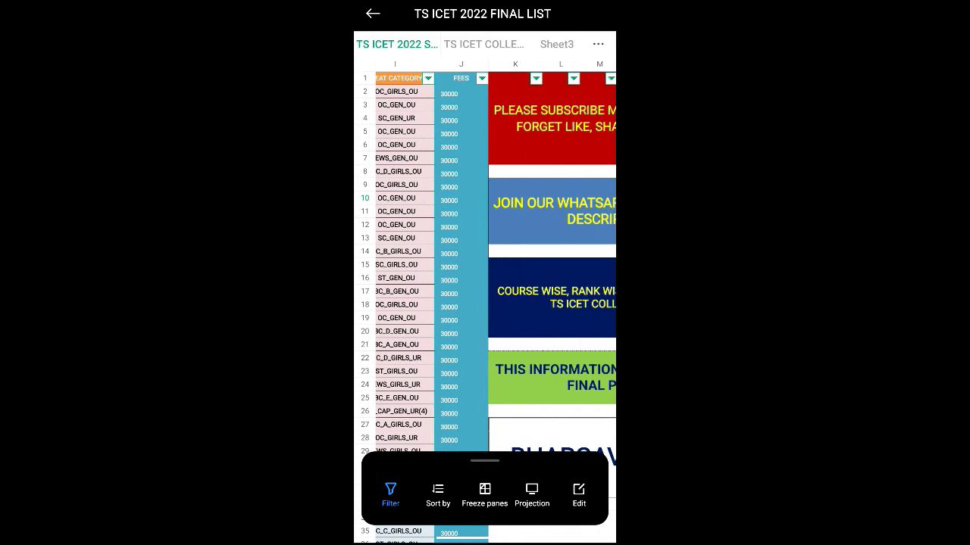
{"action": "scroll", "coordinate": [496, 303], "scroll_direction": "left", "scroll_amount": 10}
{"action": "scroll", "coordinate": [496, 303], "scroll_direction": "left", "scroll_amount": 3}
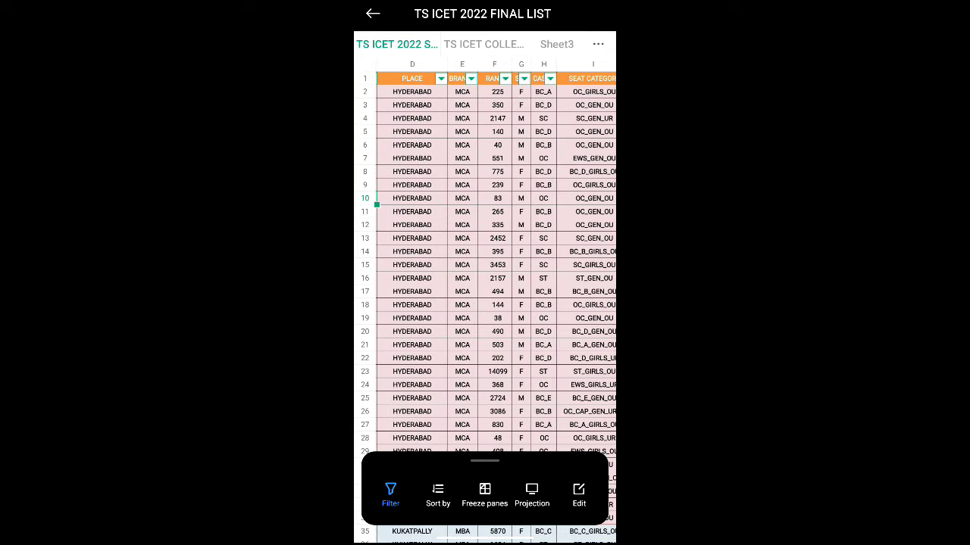
View the filter options of the RANK, BRANCH, sex and CASTE columns without applying any of them.
{"action": "left_click", "coordinate": [552, 78]}
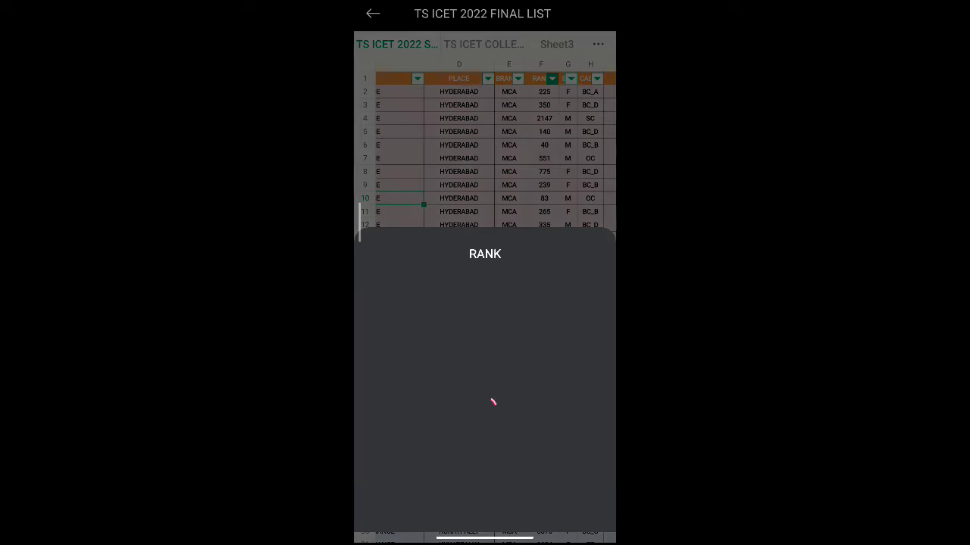
{"action": "key", "text": "Escape"}
{"action": "left_click", "coordinate": [518, 78]}
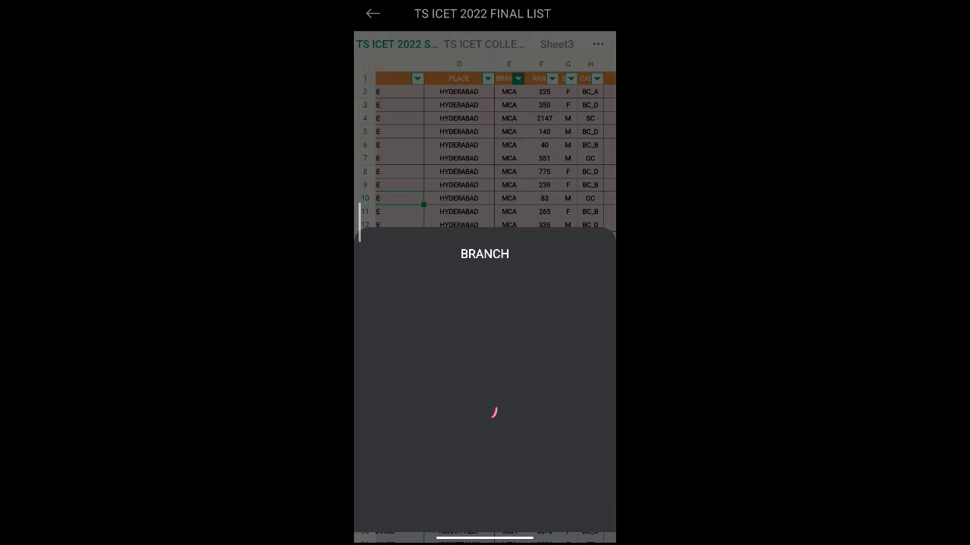
{"action": "key", "text": "Escape"}
{"action": "scroll", "coordinate": [485, 265], "scroll_direction": "right", "scroll_amount": 2}
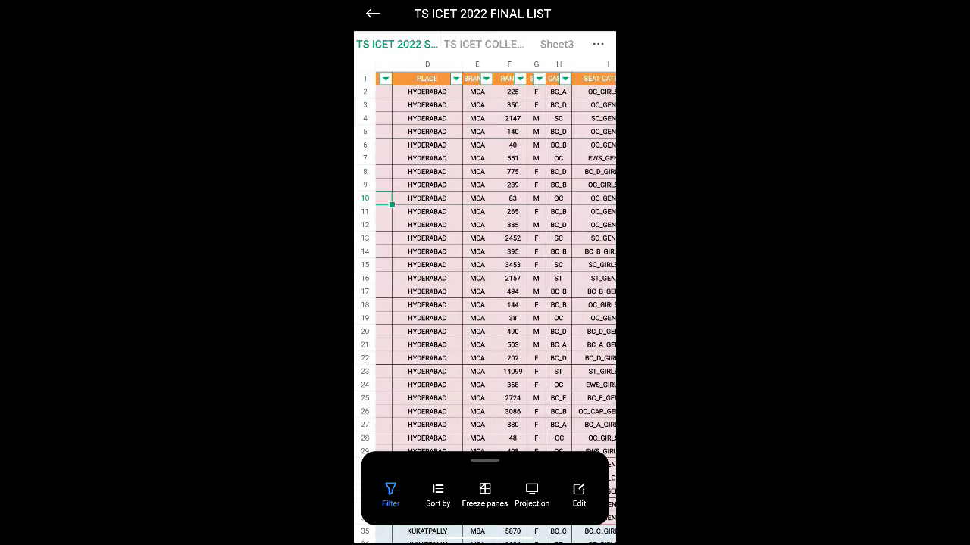
{"action": "left_click", "coordinate": [538, 78]}
{"action": "key", "text": "Escape"}
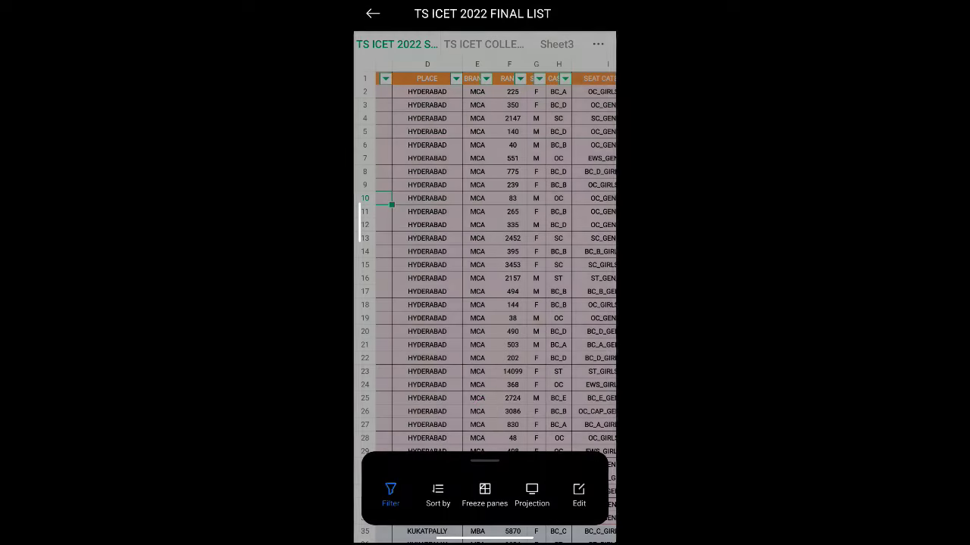
{"action": "left_click", "coordinate": [565, 78]}
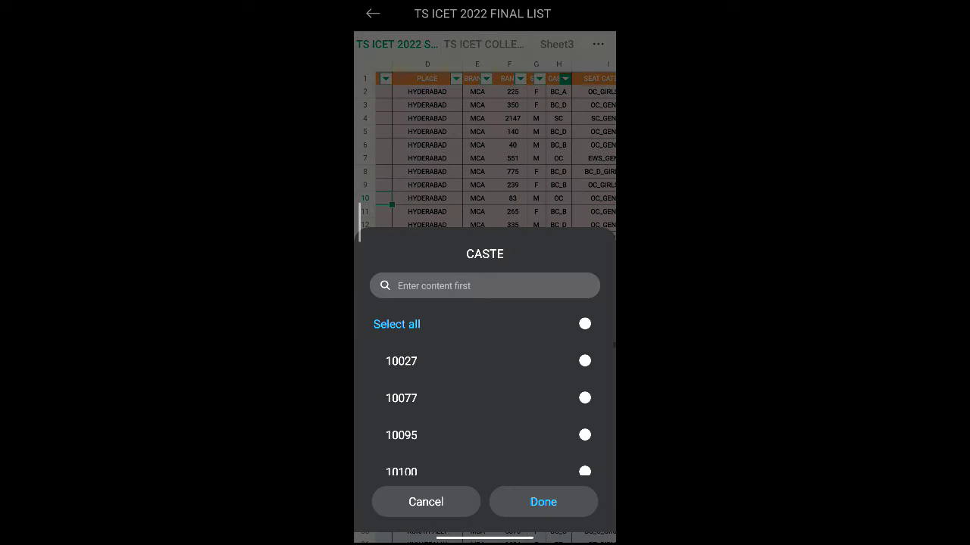
{"action": "key", "text": "Escape"}
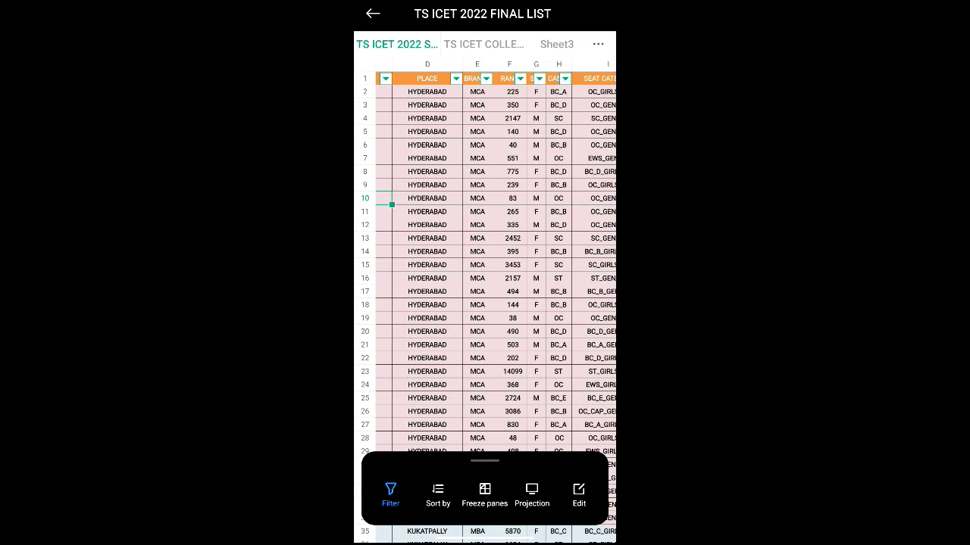
Filter the BRANCH column of the mobile seat allotment sheet to show only MCA.
{"action": "left_click", "coordinate": [486, 78]}
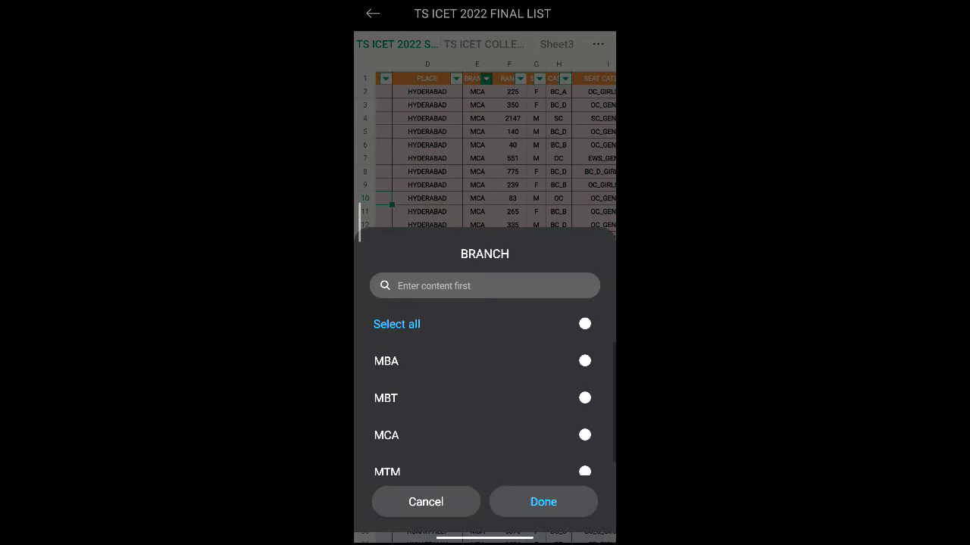
{"action": "scroll", "coordinate": [485, 409], "scroll_direction": "down", "scroll_amount": 1}
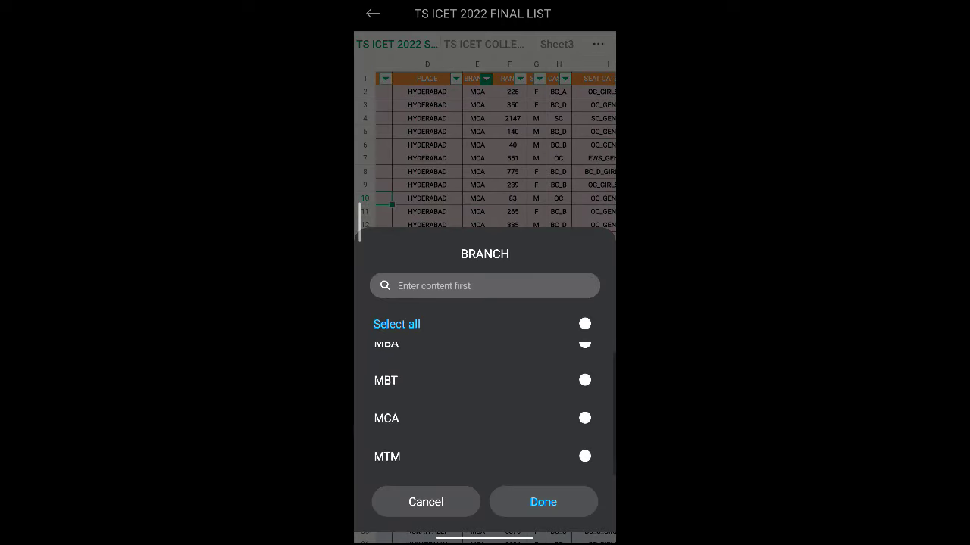
{"action": "left_click", "coordinate": [585, 419]}
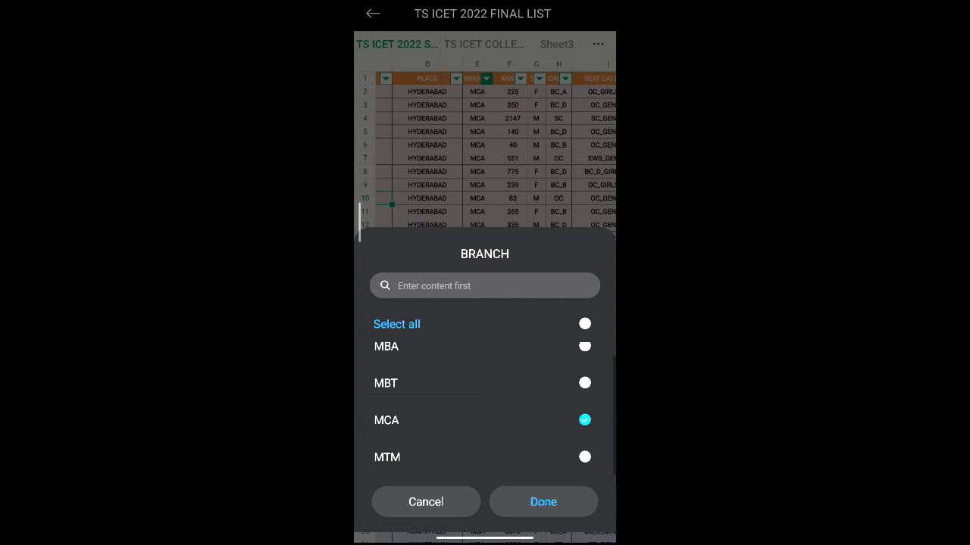
{"action": "left_click", "coordinate": [543, 501]}
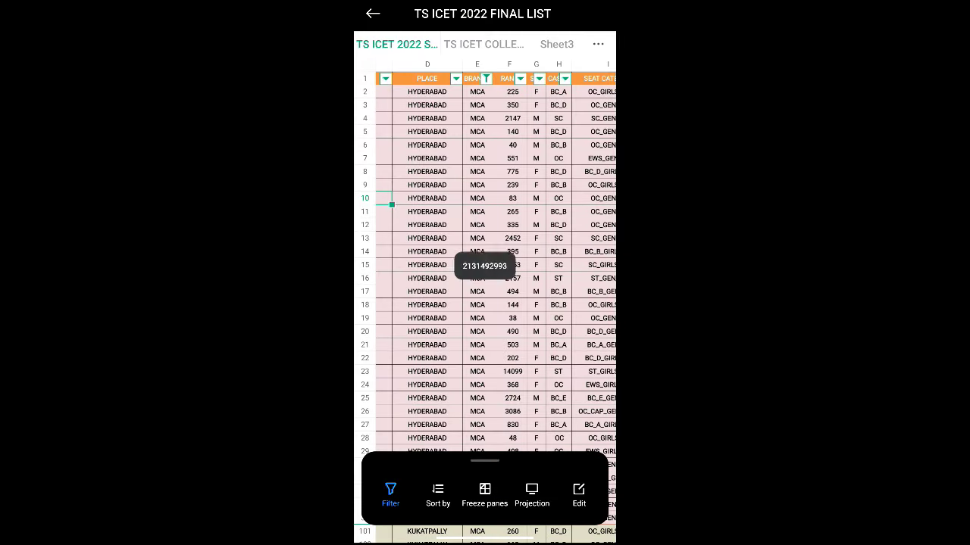
Filter the sex column to M and the CASTE column to BC_B.
{"action": "left_click", "coordinate": [538, 79]}
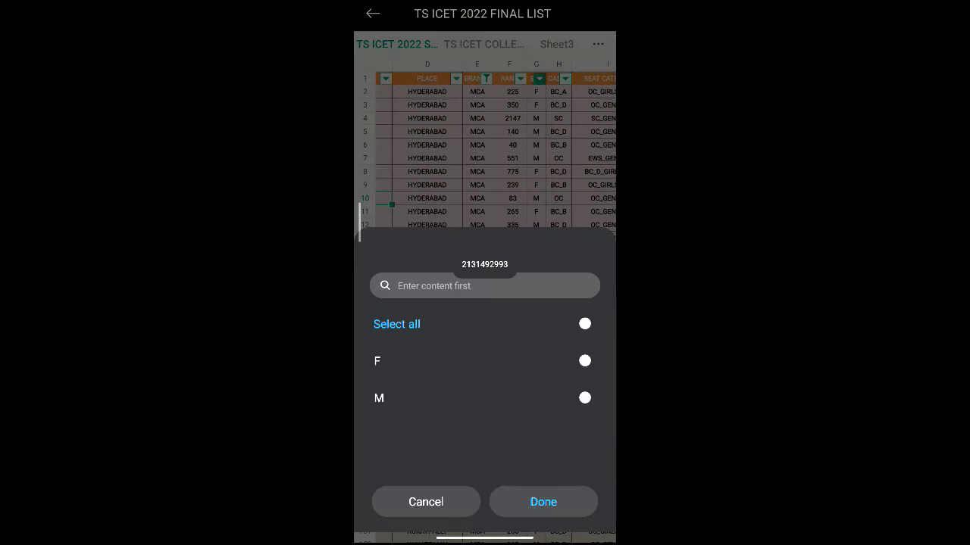
{"action": "left_click", "coordinate": [543, 501]}
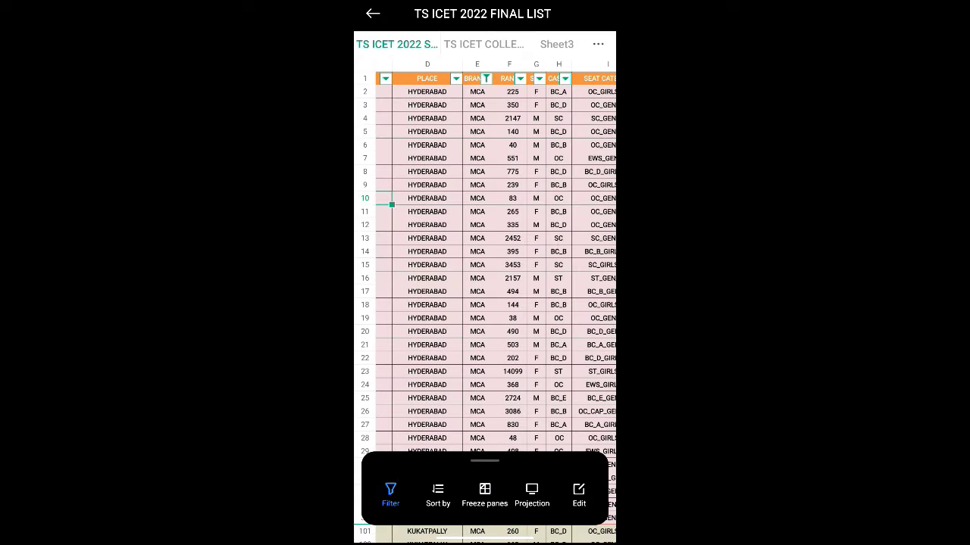
{"action": "left_click", "coordinate": [564, 78]}
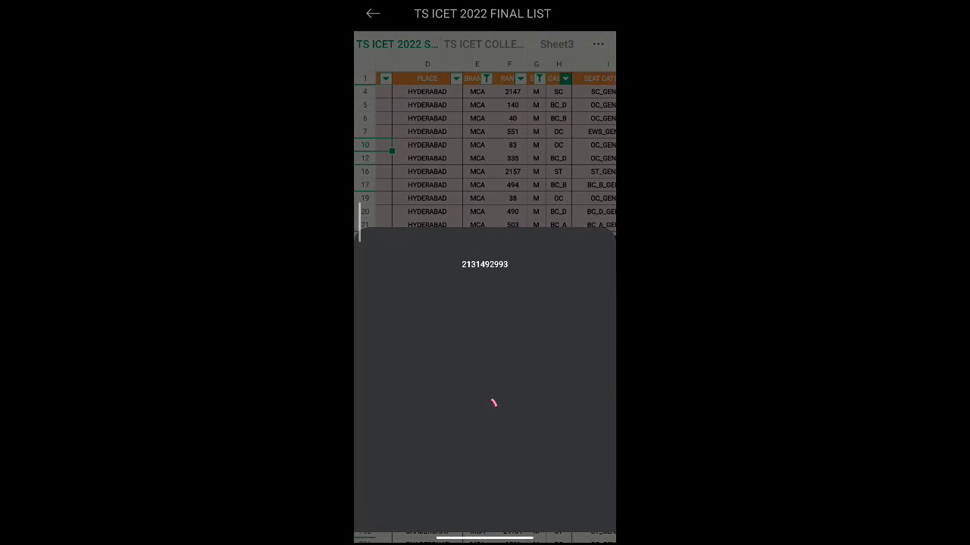
{"action": "left_click", "coordinate": [584, 398]}
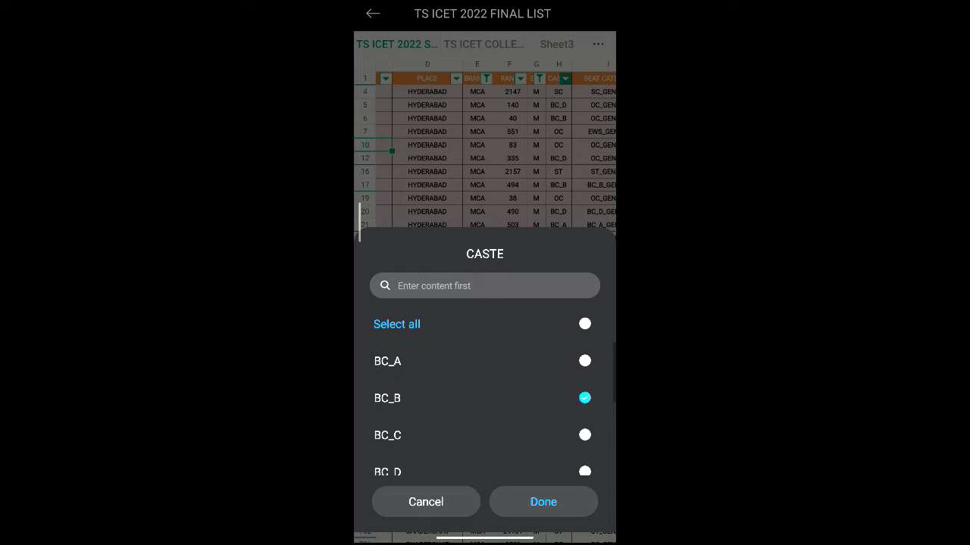
{"action": "left_click", "coordinate": [543, 502]}
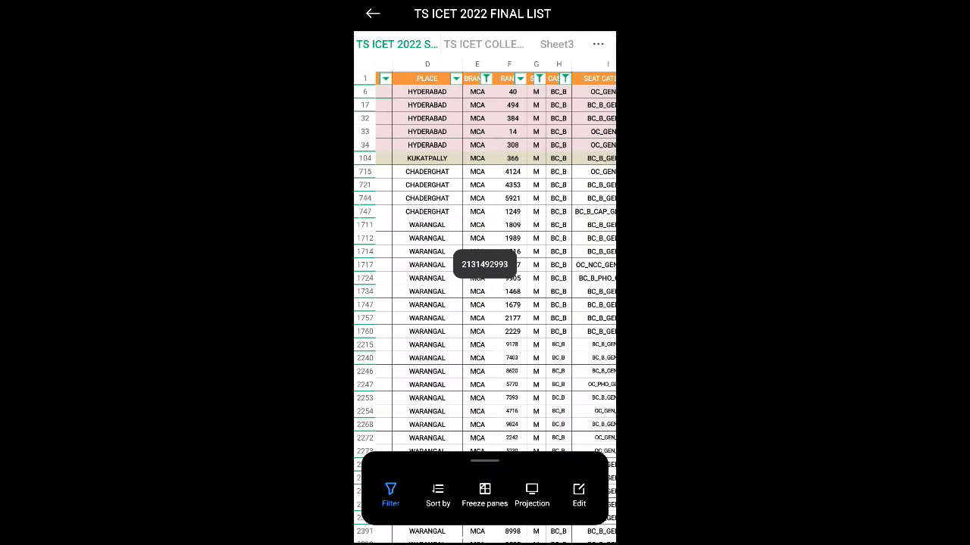
Look across the filtered rows from the COLLEGE and PLACE columns to SEAT CATEGORY and FEES.
{"action": "scroll", "coordinate": [496, 303], "scroll_direction": "right", "scroll_amount": 3}
{"action": "scroll", "coordinate": [496, 303], "scroll_direction": "right", "scroll_amount": 3}
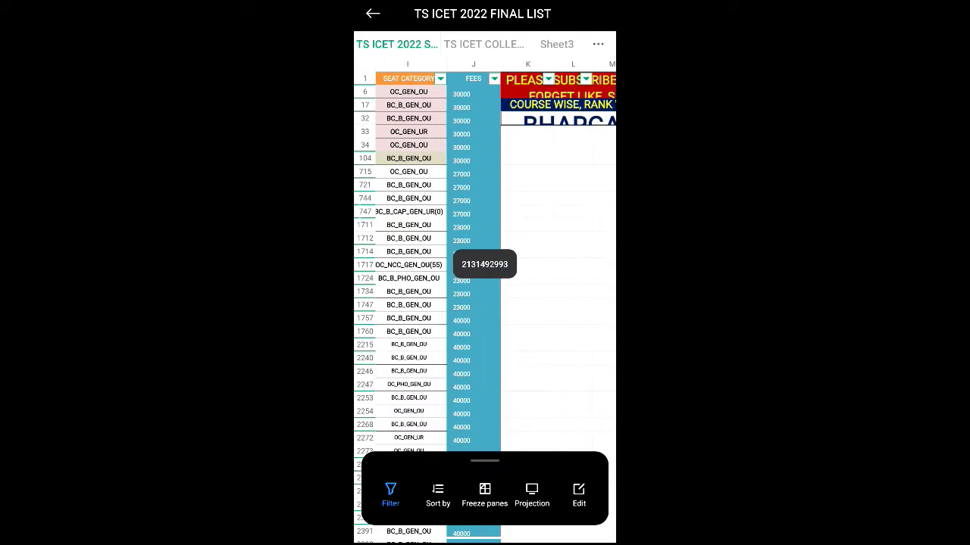
{"action": "scroll", "coordinate": [496, 303], "scroll_direction": "left", "scroll_amount": 10}
{"action": "scroll", "coordinate": [496, 303], "scroll_direction": "right", "scroll_amount": 10}
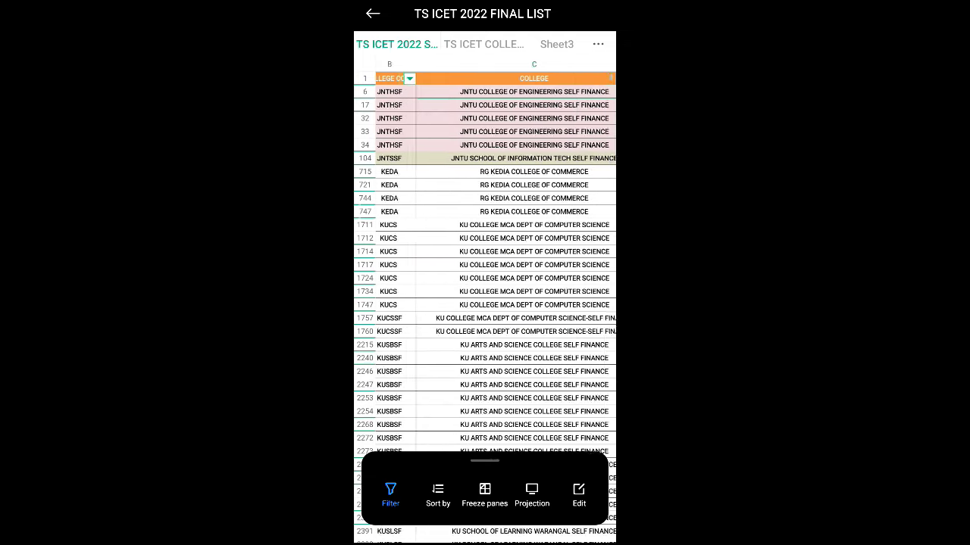
{"action": "scroll", "coordinate": [496, 303], "scroll_direction": "left", "scroll_amount": 10}
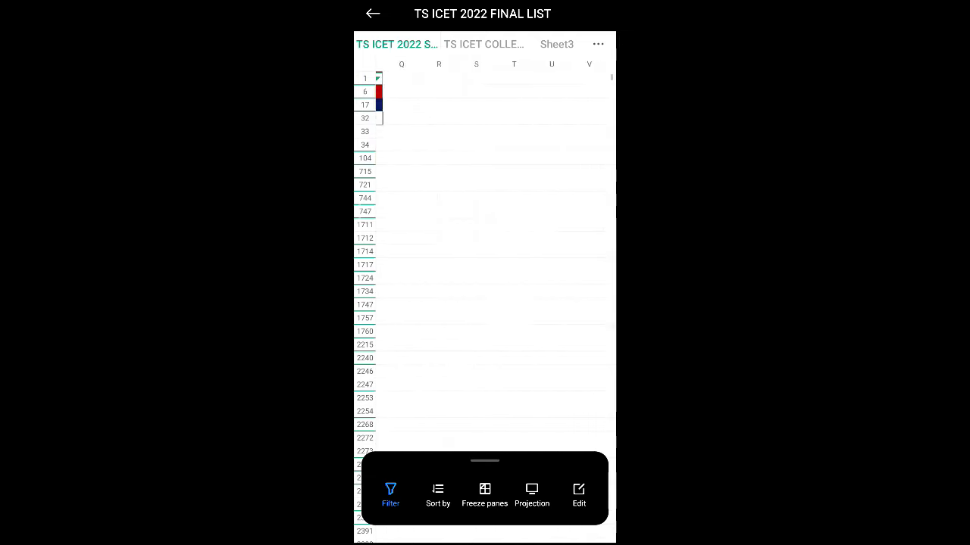
{"action": "scroll", "coordinate": [496, 303], "scroll_direction": "down", "scroll_amount": 3}
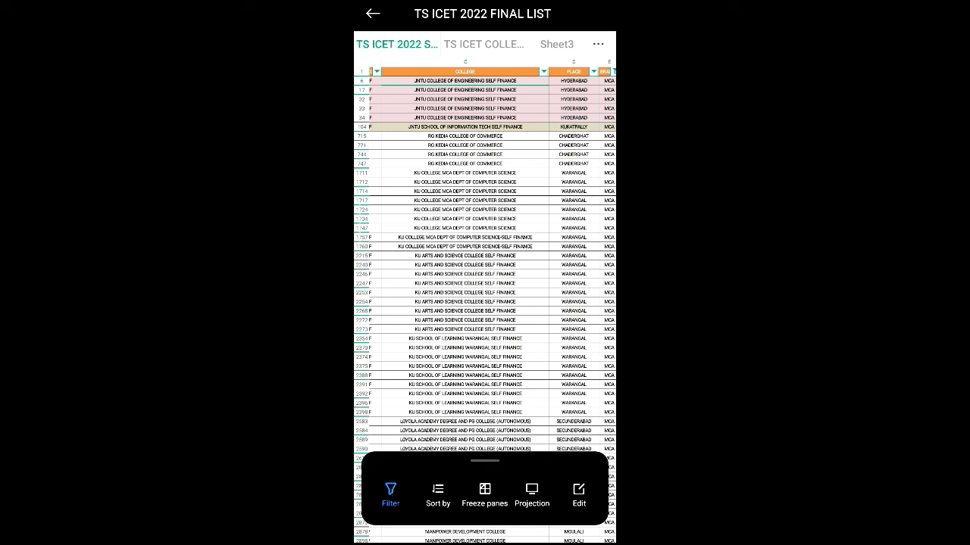
In the desktop Excel workbook, enter BHARGAV'S BUZZ in merged cell K27 and format it in 36-point Cambria.
{"action": "type", "text": "GAV'S BUZZ"}
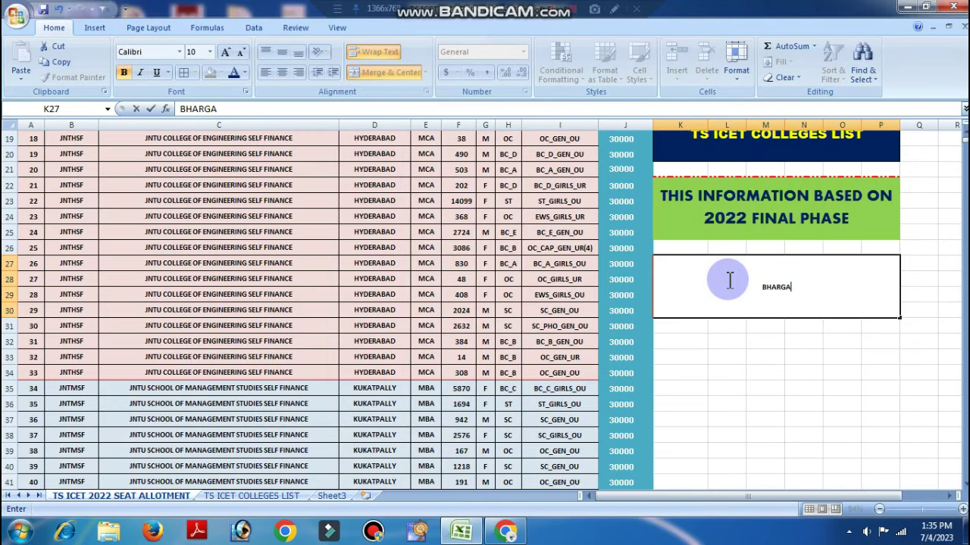
{"action": "left_click_drag", "start_coordinate": [855, 295], "coordinate": [736, 288]}
{"action": "left_click", "coordinate": [227, 51]}
{"action": "left_click", "coordinate": [227, 51]}
{"action": "left_click", "coordinate": [227, 52]}
{"action": "left_click", "coordinate": [228, 52]}
{"action": "left_click", "coordinate": [227, 51]}
{"action": "left_click", "coordinate": [228, 51]}
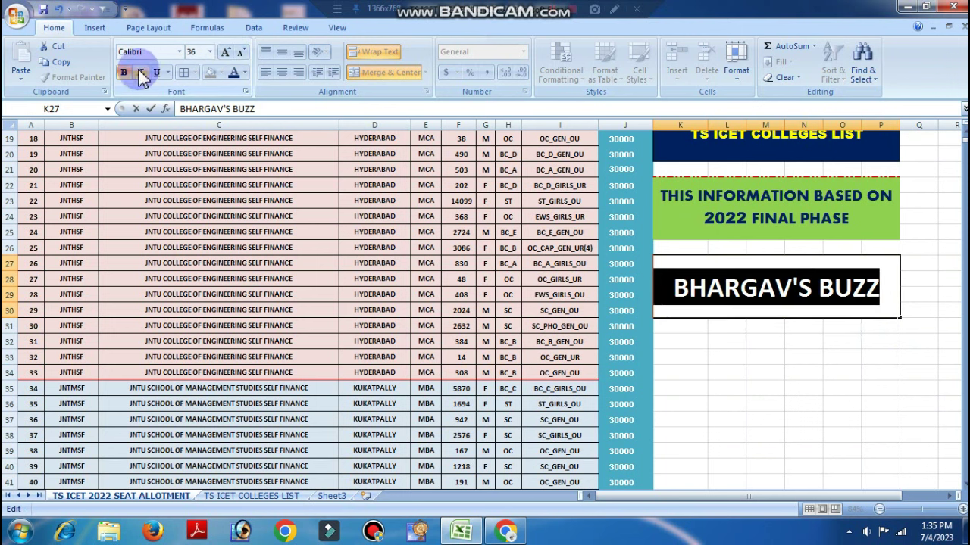
{"action": "left_click", "coordinate": [179, 51]}
{"action": "scroll", "coordinate": [193, 228], "scroll_direction": "down", "scroll_amount": 15}
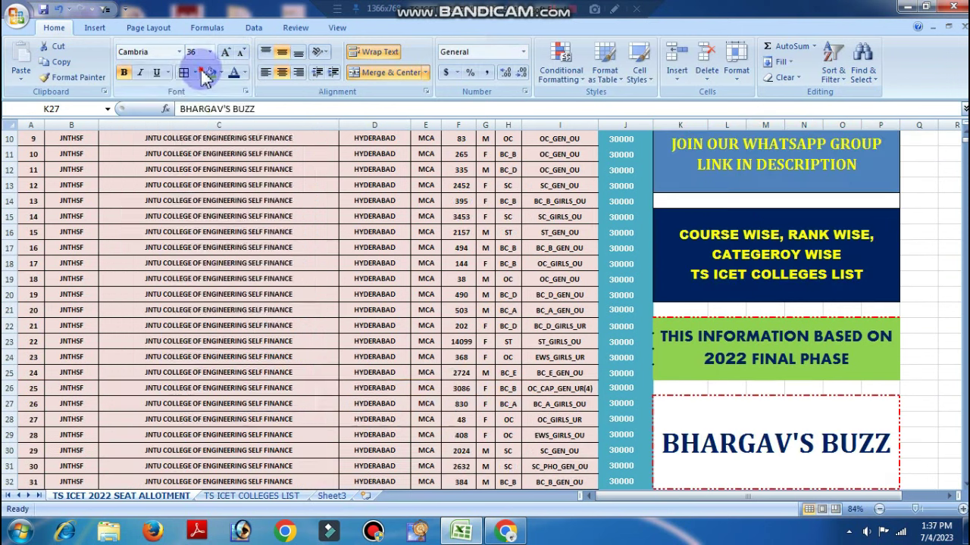
Adjust the borders of the merged BHARGAV'S BUZZ box.
{"action": "left_click", "coordinate": [195, 72]}
{"action": "left_click", "coordinate": [186, 74]}
{"action": "key", "text": "Up"}
{"action": "scroll", "coordinate": [833, 389], "scroll_direction": "down", "scroll_amount": 2}
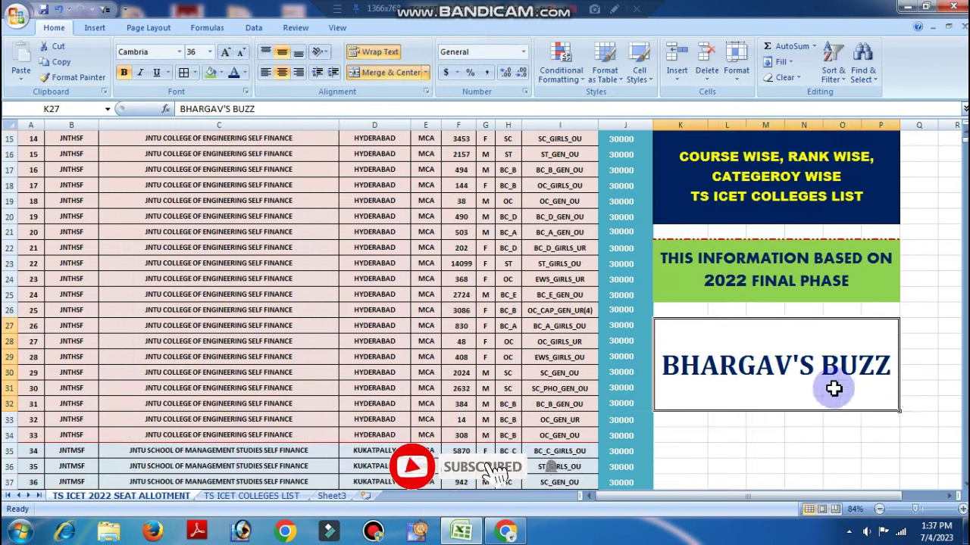
Review the banner boxes above BHARGAV'S BUZZ and select the THIS INFORMATION BASED ON 2022 FINAL PHASE box.
{"action": "scroll", "coordinate": [893, 450], "scroll_direction": "up", "scroll_amount": 5}
{"action": "scroll", "coordinate": [808, 475], "scroll_direction": "down", "scroll_amount": 1}
{"action": "key", "text": "Up"}
{"action": "key", "text": "Up"}
{"action": "key", "text": "Up"}
{"action": "key", "text": "Up"}
{"action": "key", "text": "Up"}
{"action": "key", "text": "Up"}
{"action": "key", "text": "Up"}
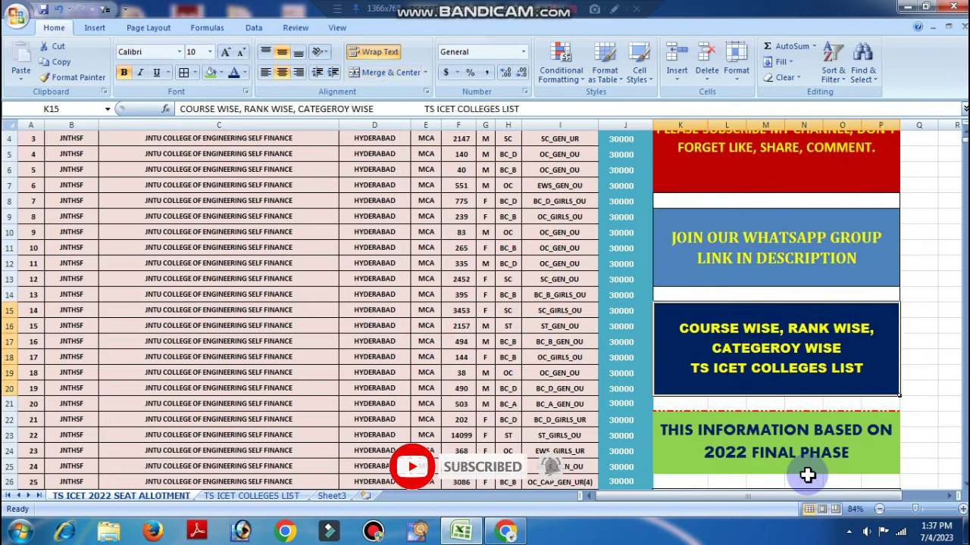
{"action": "left_click", "coordinate": [806, 469]}
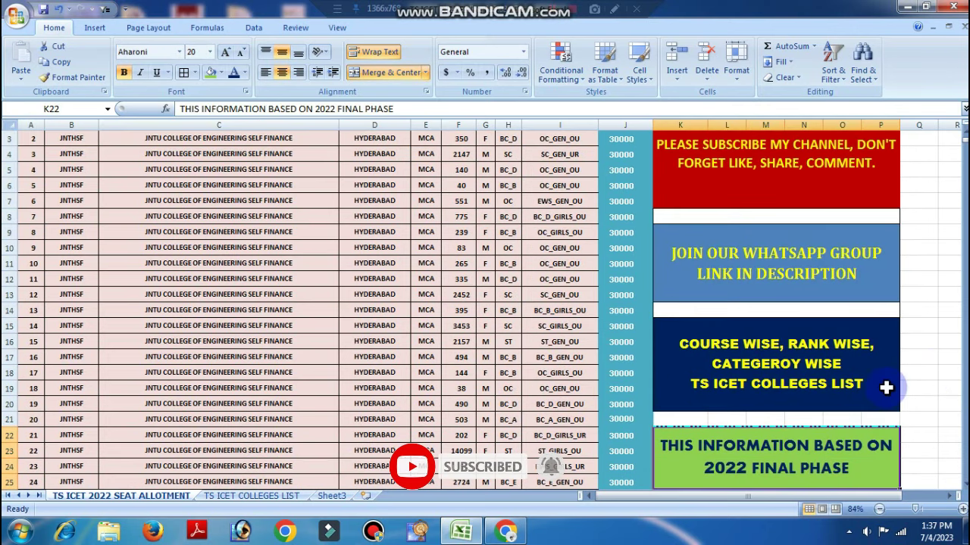